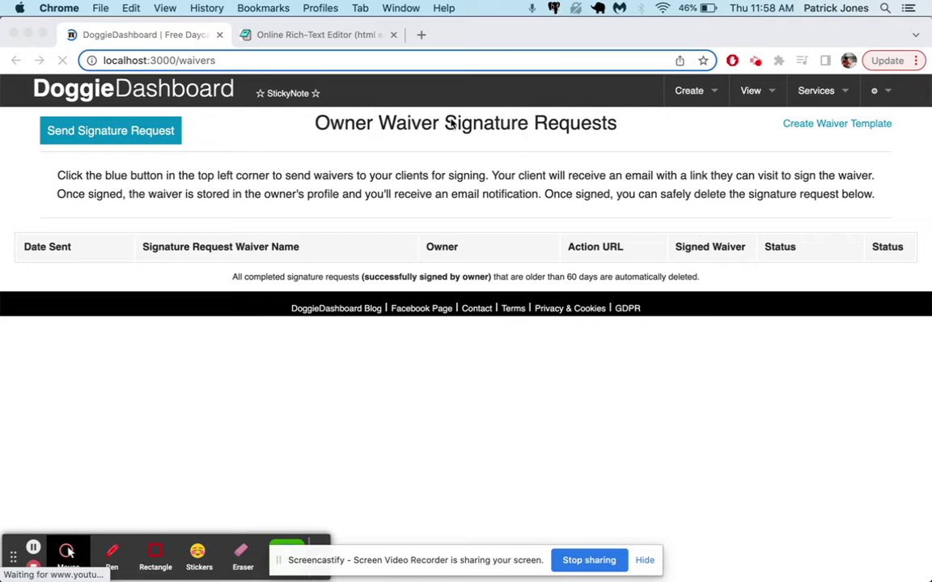
# Check the Send Signature Request form's empty waiver list, then go to the Create Waiver Template page.
pyautogui.click(95, 133)
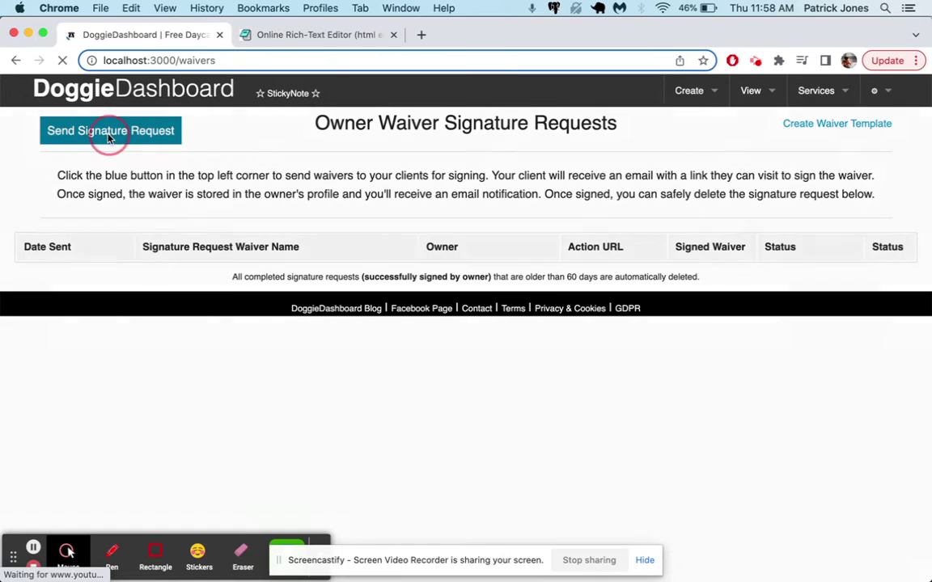
pyautogui.click(421, 235)
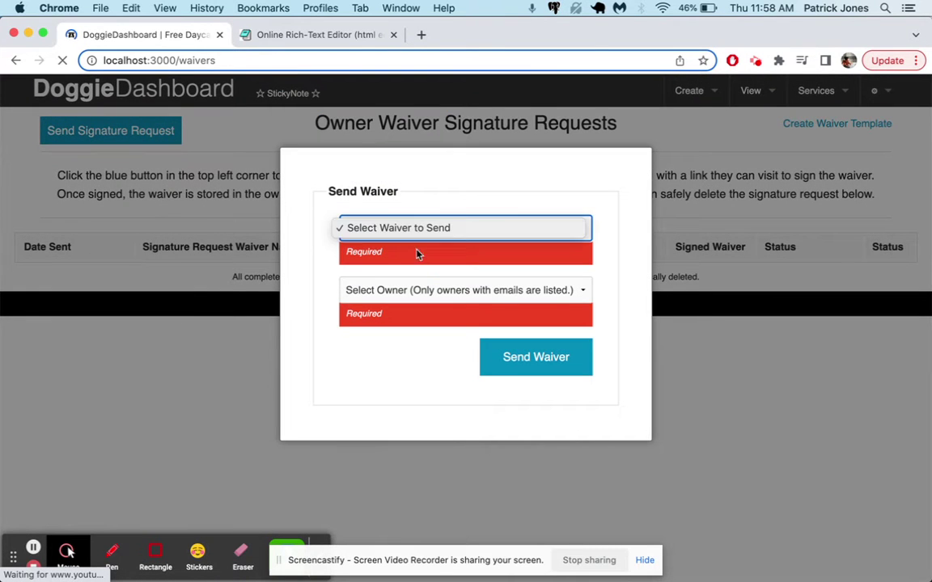
pyautogui.click(409, 308)
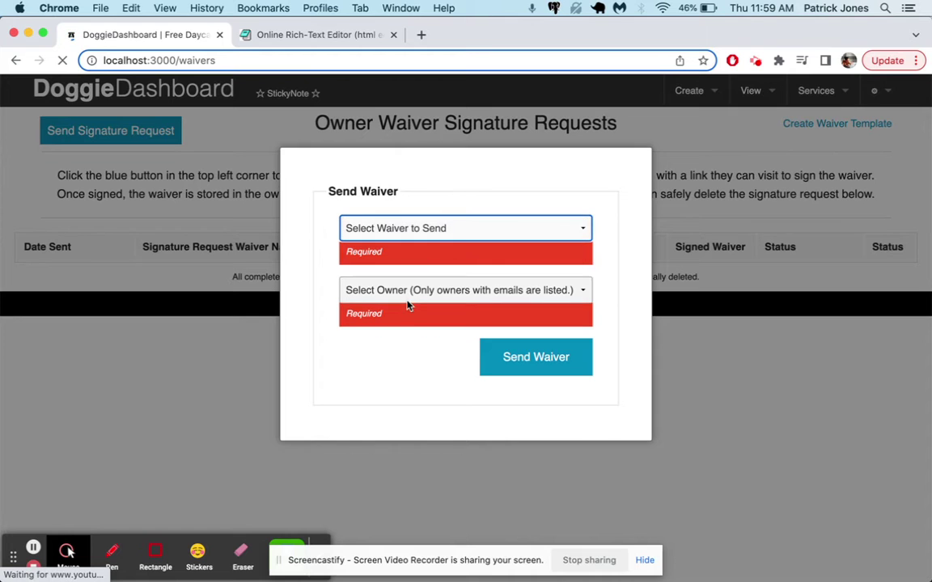
pyautogui.click(684, 184)
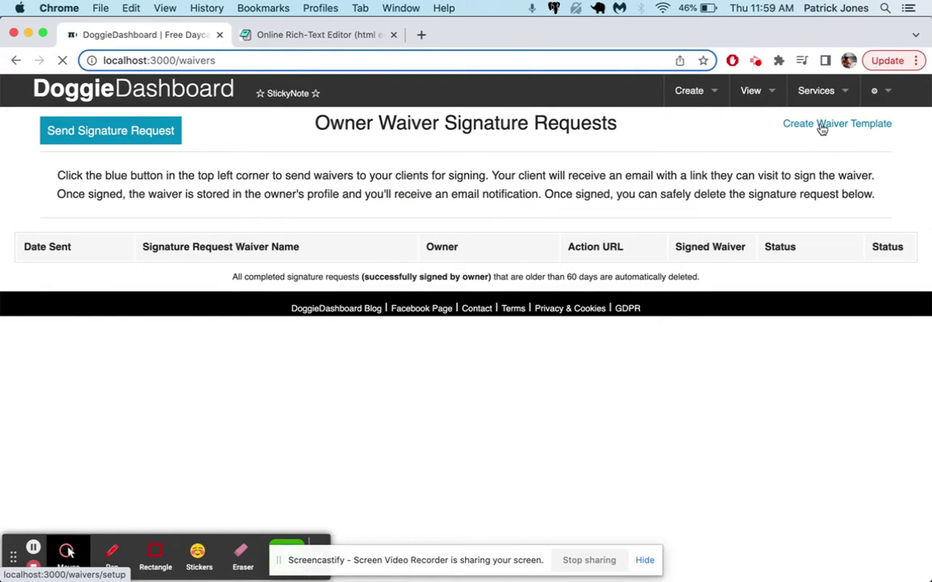
pyautogui.click(822, 130)
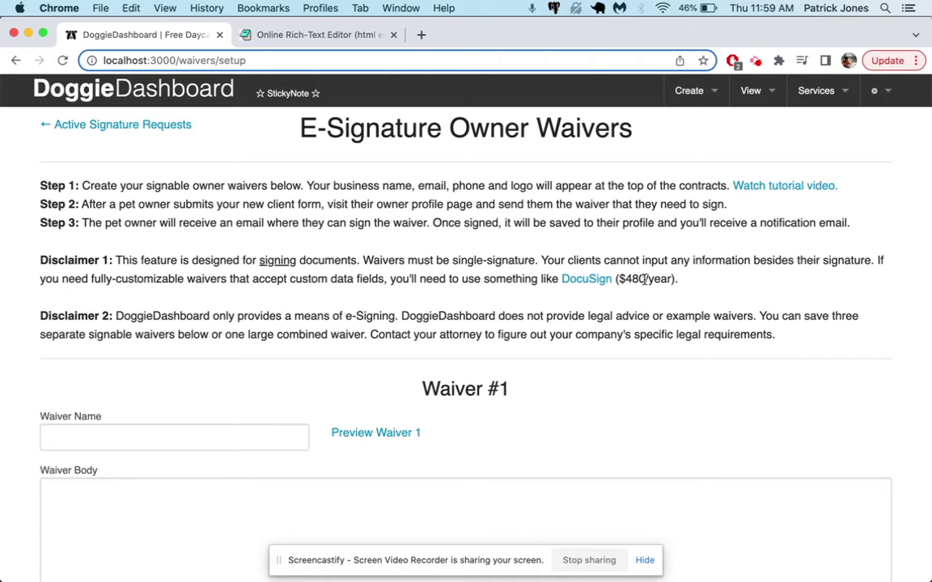
# Look over the empty Waiver #1 form, then switch to the Editpad tab with the waiver draft.
pyautogui.scroll(-10, 645, 279)
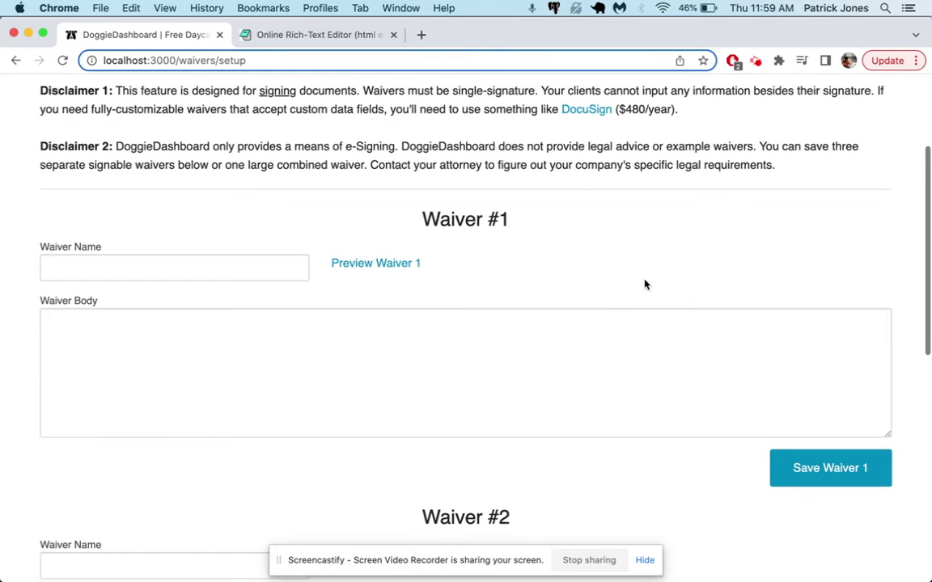
pyautogui.scroll(15, 516, 314)
pyautogui.scroll(-3, 516, 314)
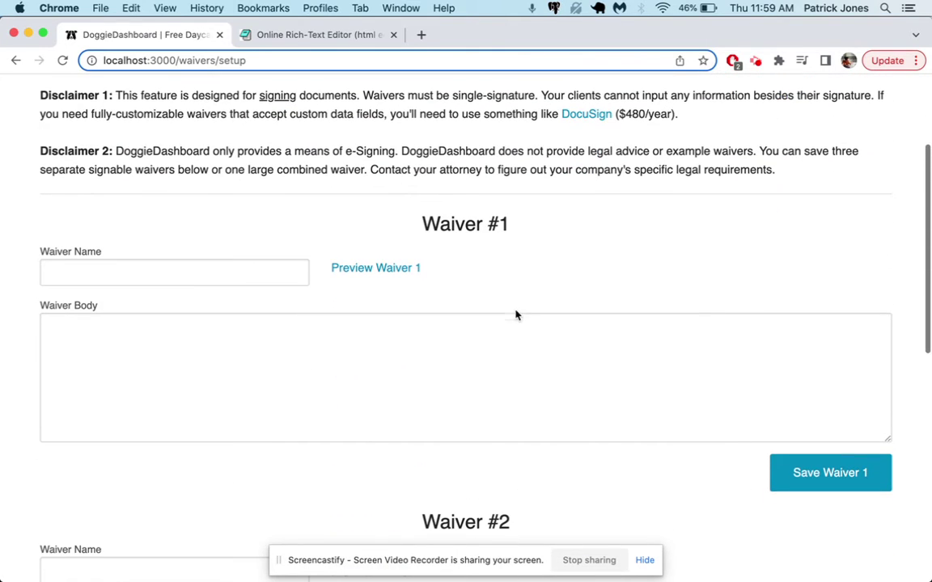
pyautogui.click(289, 36)
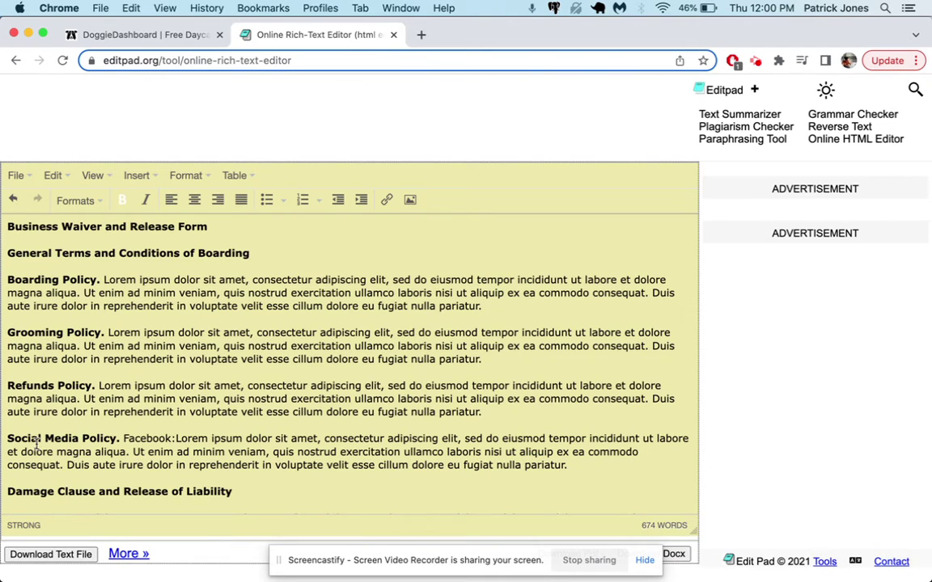
# Select and copy the whole Business Waiver and Release Form draft, then return to DoggieDashboard.
pyautogui.click(117, 377)
pyautogui.moveTo(116, 377); pyautogui.dragTo(334, 402)
pyautogui.click(259, 368)
pyautogui.scroll(-3, 492, 361)
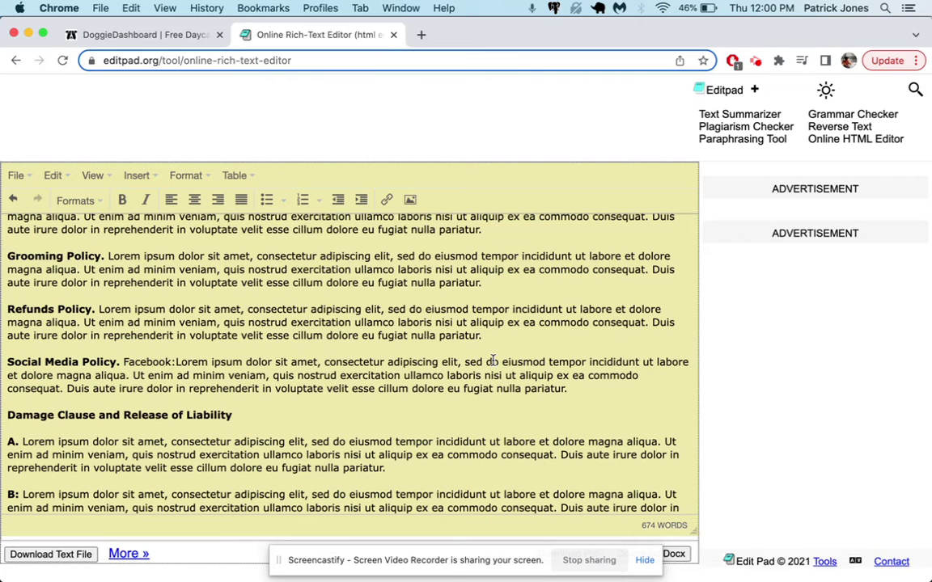
pyautogui.scroll(-1, 493, 360)
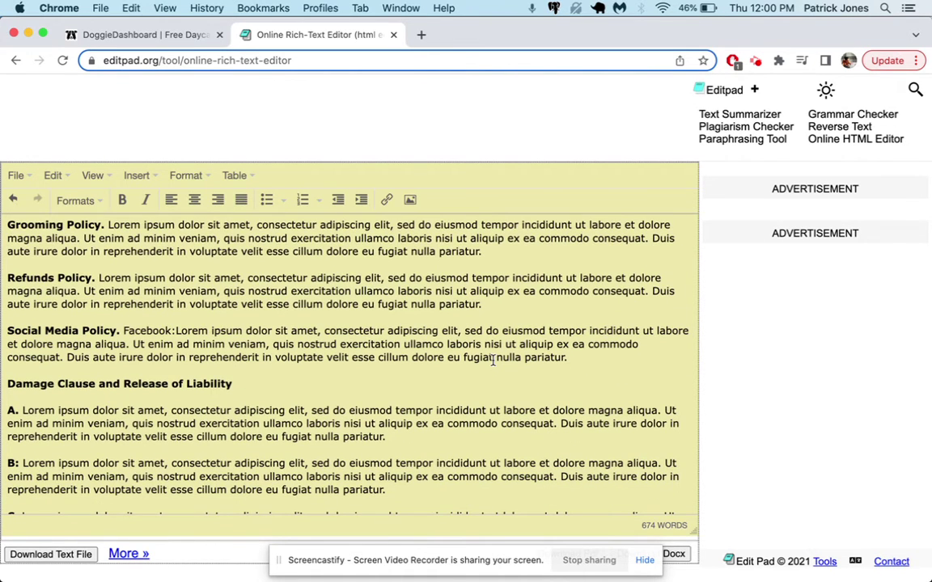
pyautogui.scroll(-15, 493, 360)
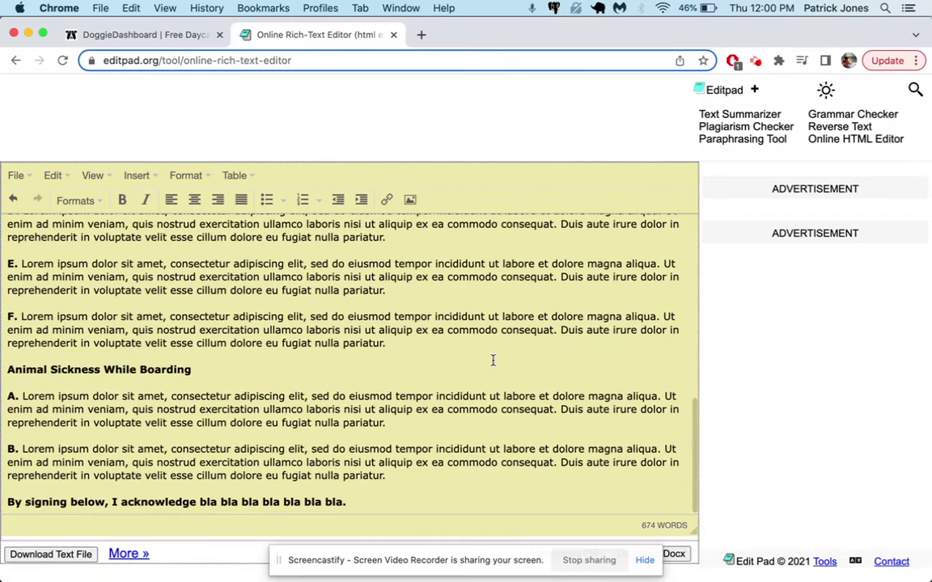
pyautogui.scroll(8, 492, 361)
pyautogui.scroll(10, 492, 360)
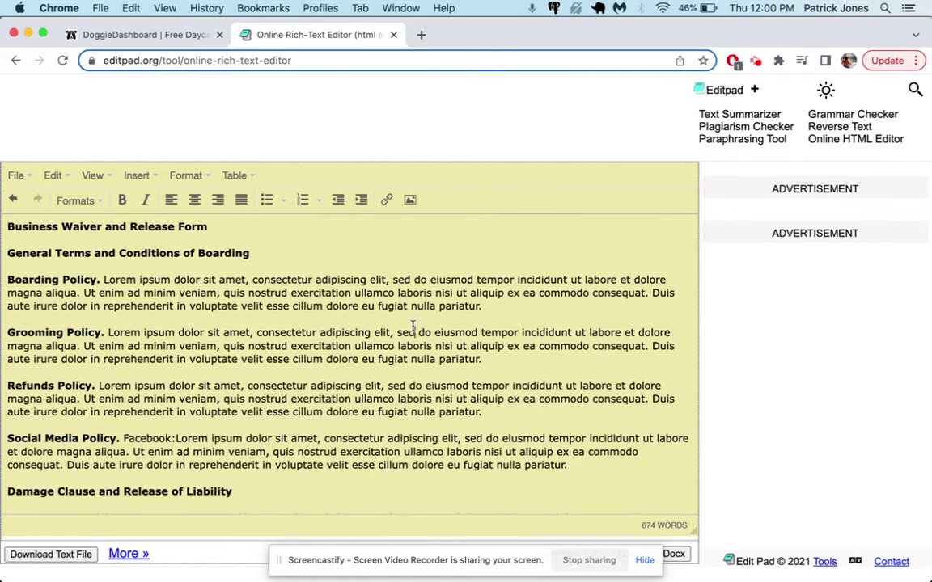
pyautogui.press('super+a')
pyautogui.press('super+c')
pyautogui.click(183, 31)
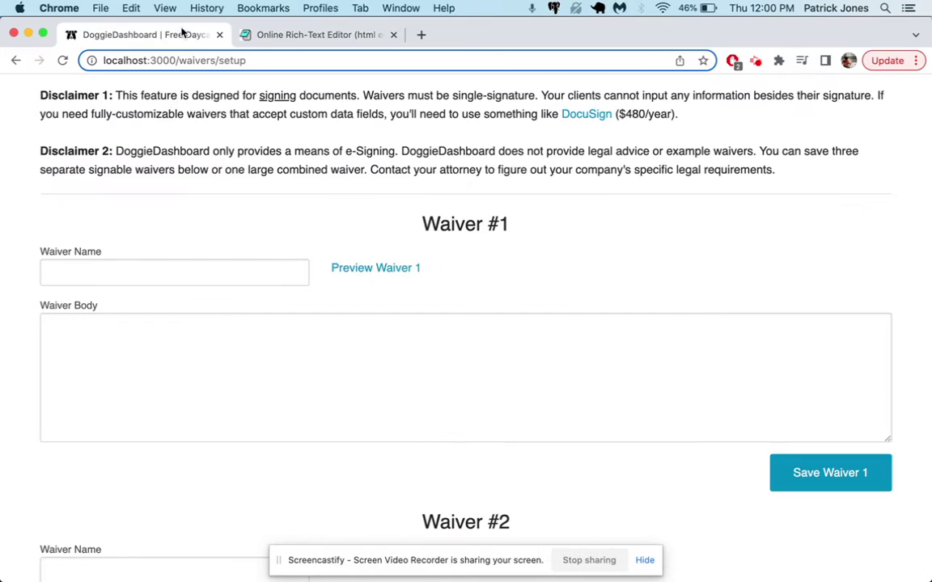
# Paste the waiver into Waiver Body and move its title line 'Business Waiver and Release Form' into Waiver Name.
pyautogui.click(148, 327)
pyautogui.press('super+v')
pyautogui.scroll(15, 143, 333)
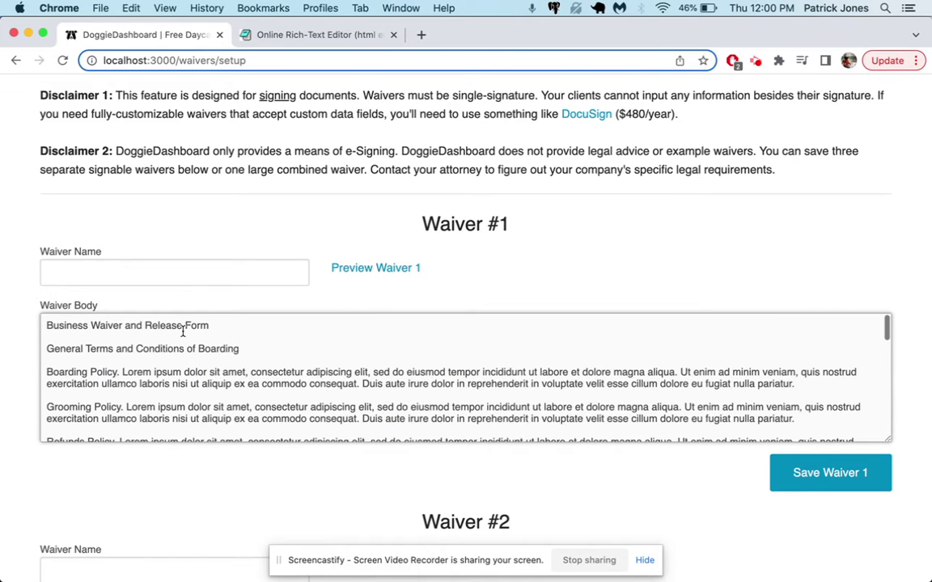
pyautogui.tripleClick(209, 324)
pyautogui.press('super+x')
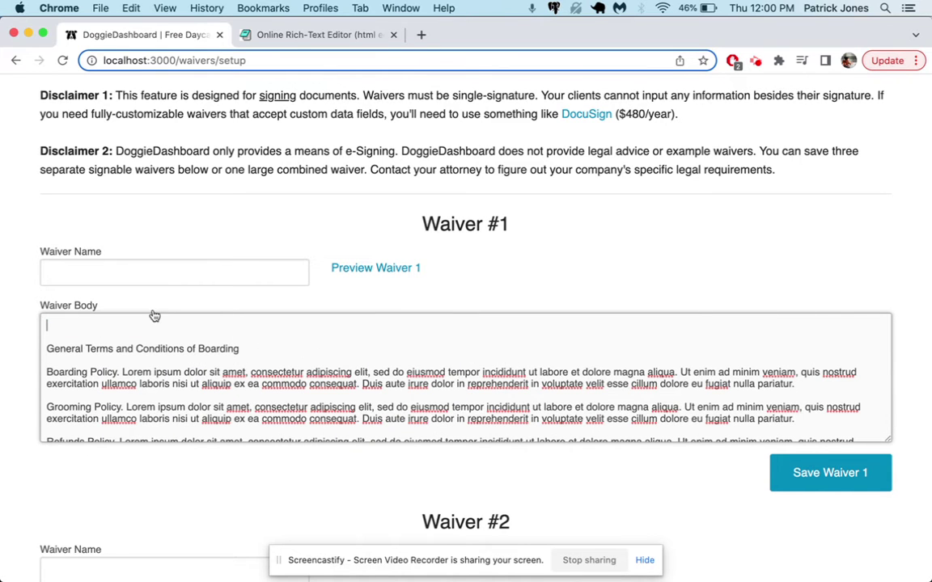
pyautogui.click(131, 271)
pyautogui.press('super+v')
# Remove the blank lines above General Terms and preview Waiver 1.
pyautogui.click(96, 319)
pyautogui.press('Delete')
pyautogui.press('Delete')
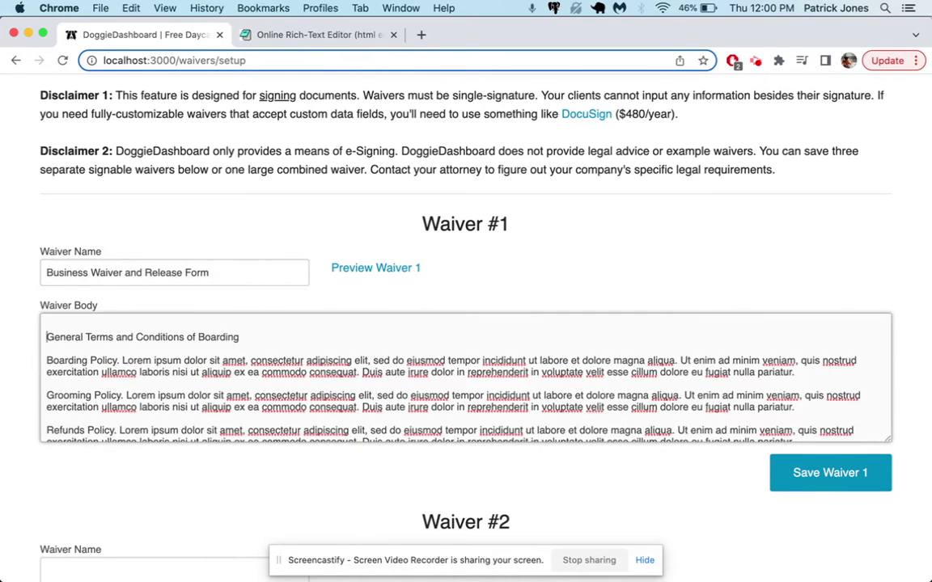
pyautogui.click(387, 269)
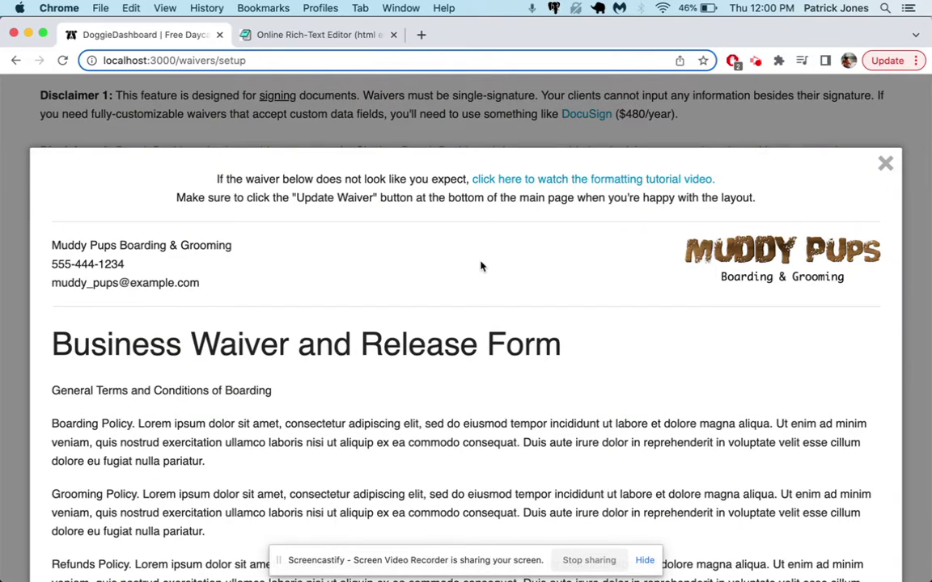
# Read through the Waiver #1 preview, close it, and place the caret at the start of Waiver Body.
pyautogui.scroll(-1, 482, 264)
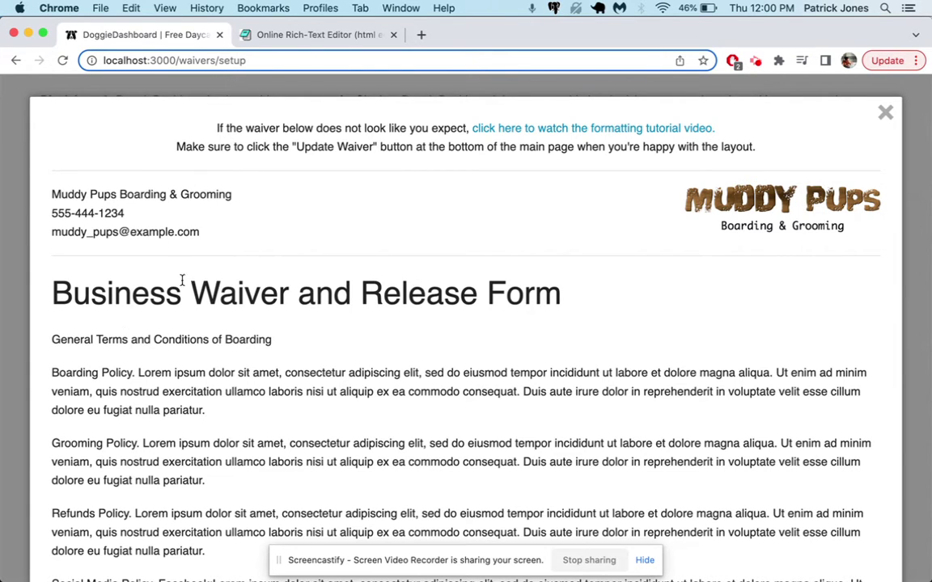
pyautogui.scroll(-8, 264, 354)
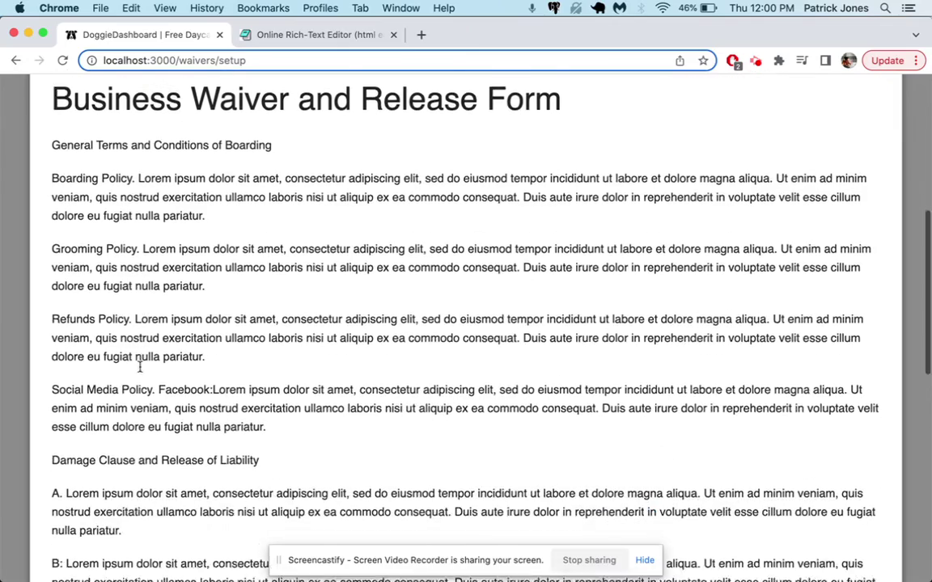
pyautogui.scroll(-5, 139, 367)
pyautogui.scroll(4, 139, 367)
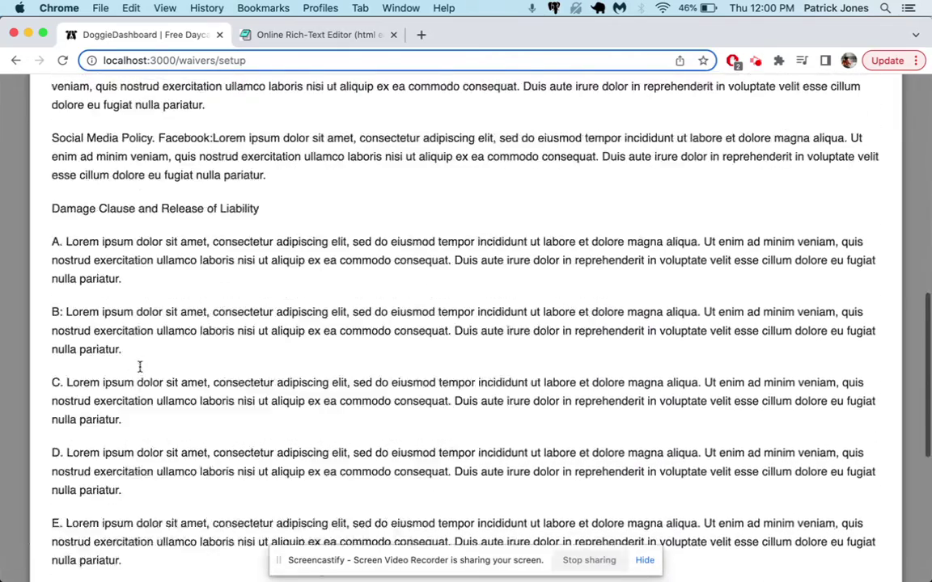
pyautogui.scroll(15, 139, 366)
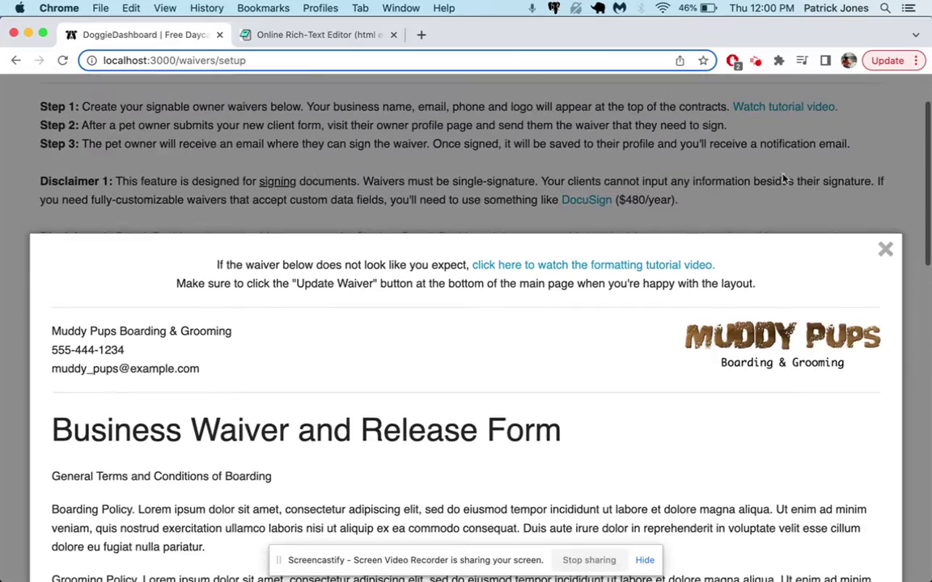
pyautogui.click(884, 249)
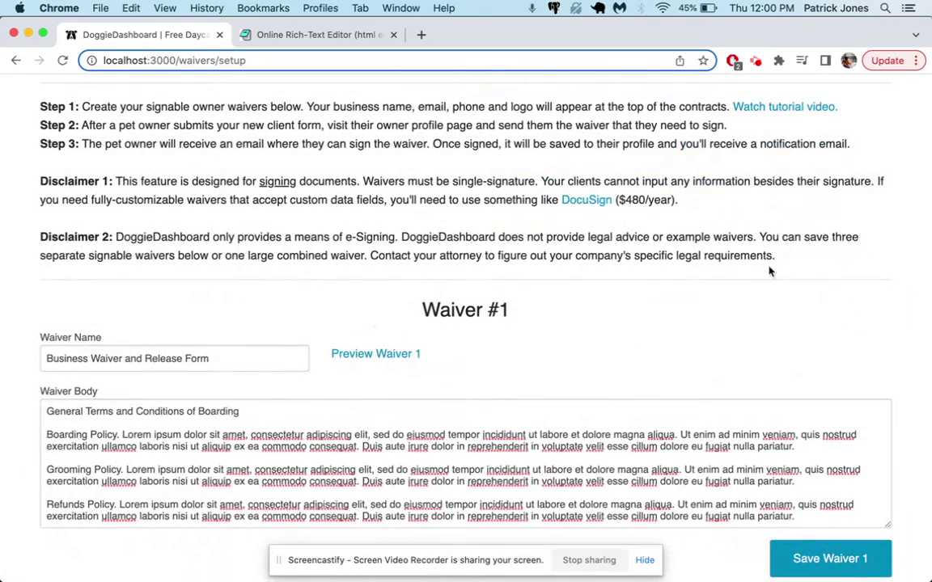
pyautogui.scroll(-1, 371, 320)
pyautogui.scroll(-2, 370, 321)
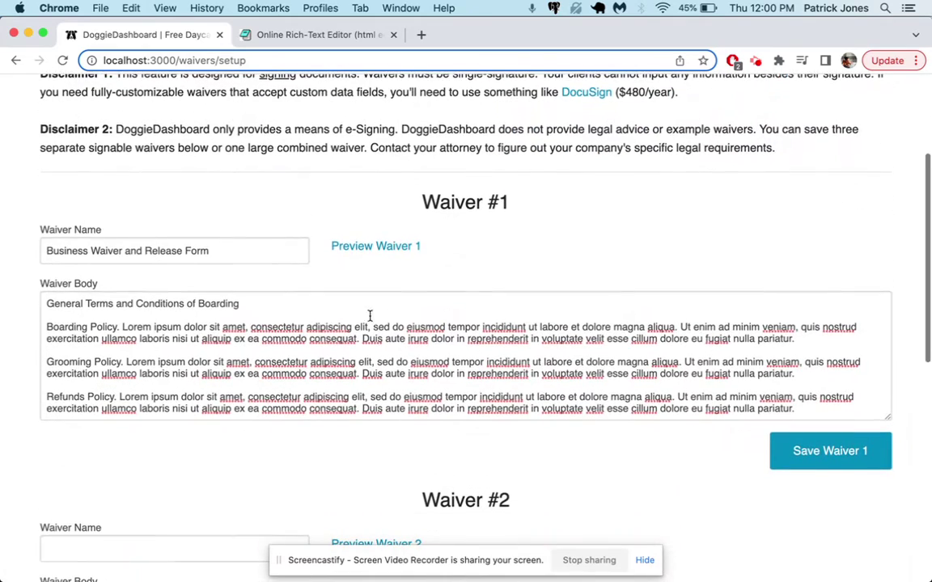
pyautogui.click(49, 306)
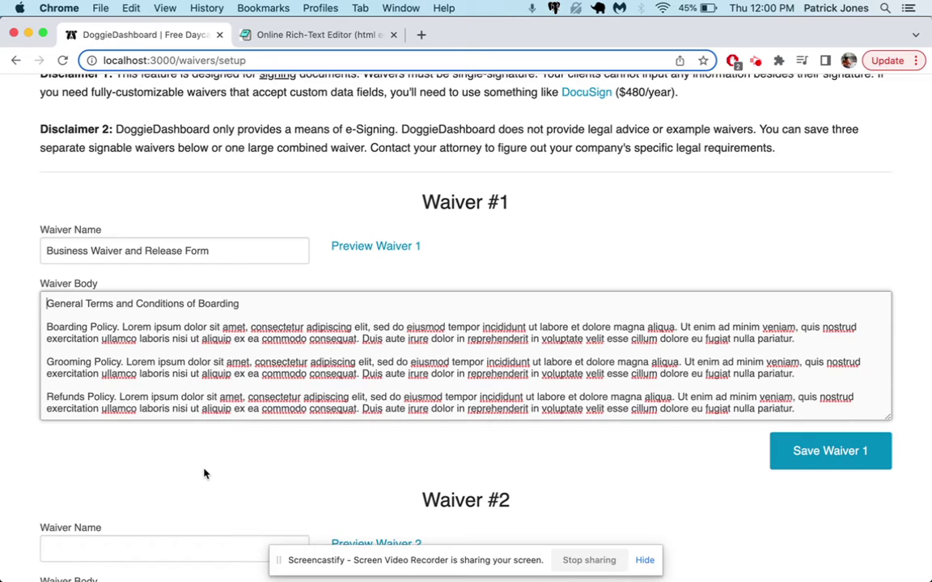
# Wrap the 'General Terms and Conditions of Boarding' heading in <b> bold tags.
pyautogui.write('<b>')
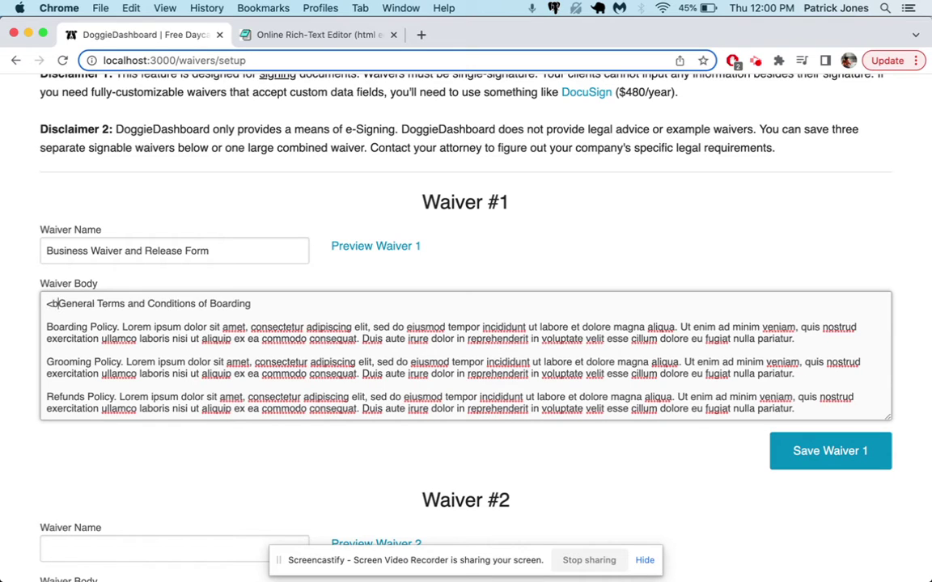
pyautogui.hotkey('shift', 'Left')
pyautogui.hotkey('shift', 'Left')
pyautogui.hotkey('shift', 'Left')
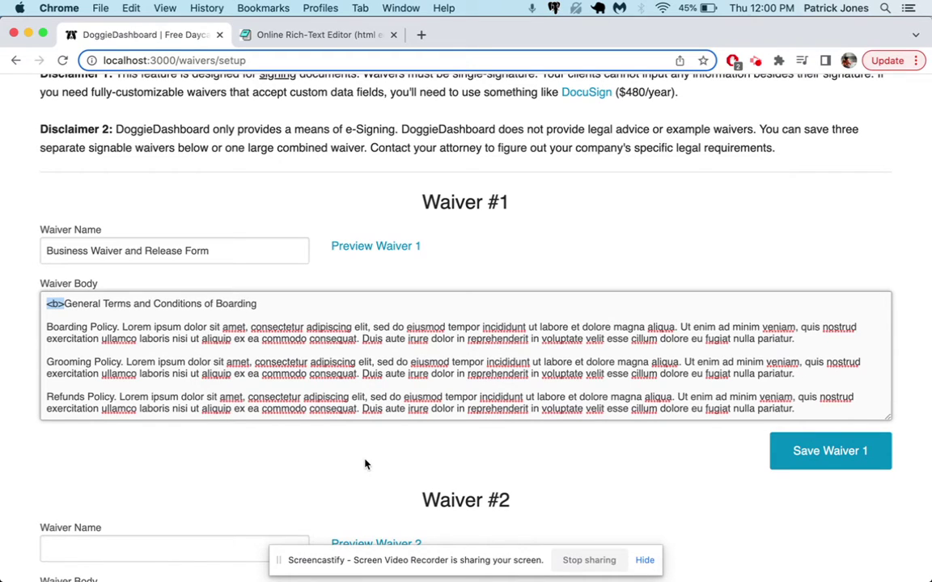
pyautogui.click(271, 306)
pyautogui.press('super+v')
pyautogui.press('Left')
pyautogui.write('/')
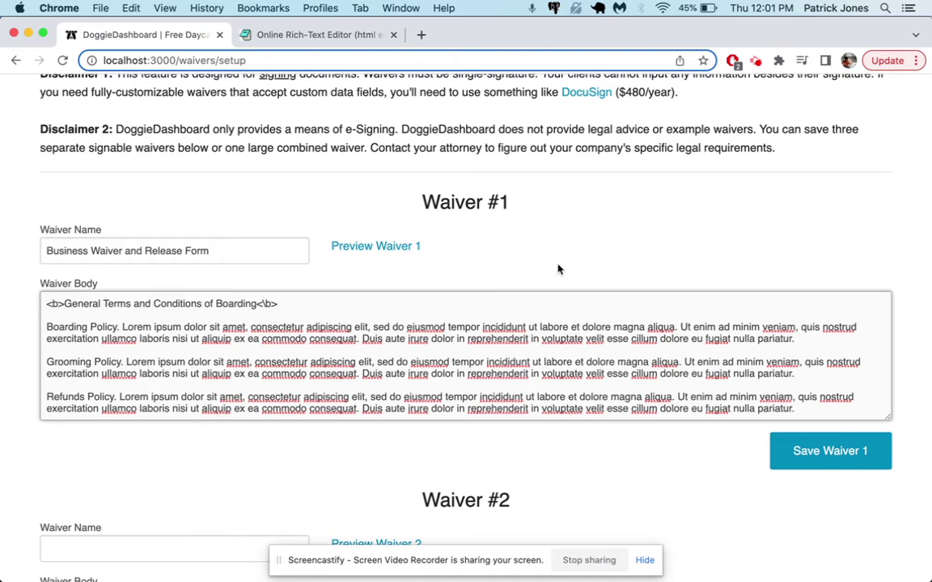
# Preview Waiver 1, add the missing '/' to the closing tag, and confirm the heading renders bold.
pyautogui.click(395, 246)
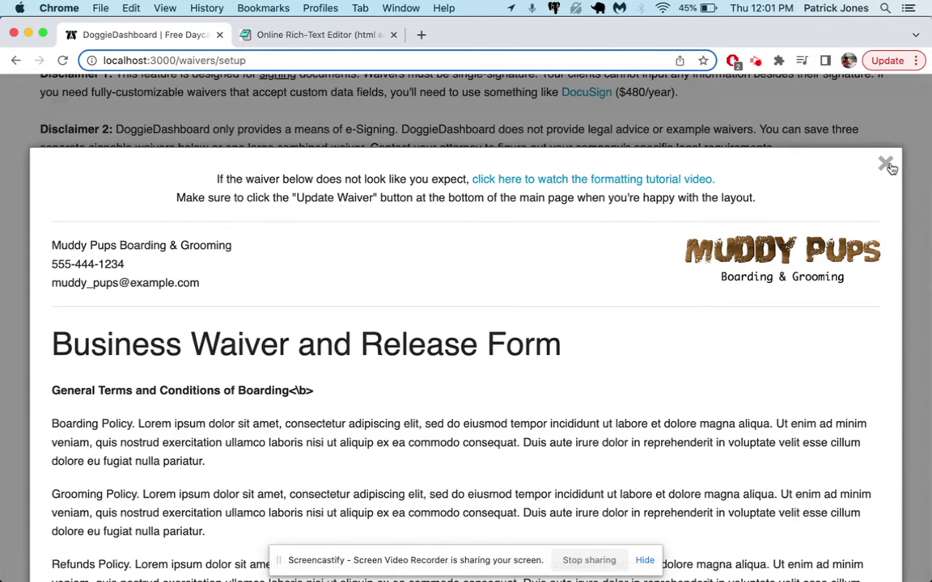
pyautogui.click(886, 164)
pyautogui.write('/')
pyautogui.click(388, 248)
pyautogui.moveTo(67, 390); pyautogui.dragTo(284, 391)
pyautogui.click(890, 174)
# Insert opening <b> tags before the Boarding, Grooming, Refunds and Social Media Policy labels.
pyautogui.scroll(-1, 307, 259)
pyautogui.doubleClick(57, 254)
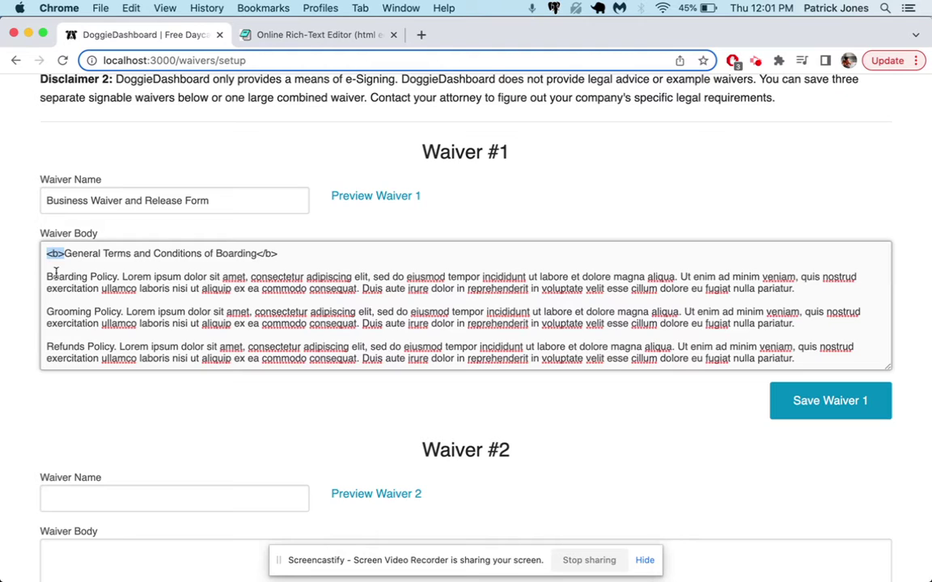
pyautogui.press('cmd+c')
pyautogui.click(47, 277)
pyautogui.press('cmd+v')
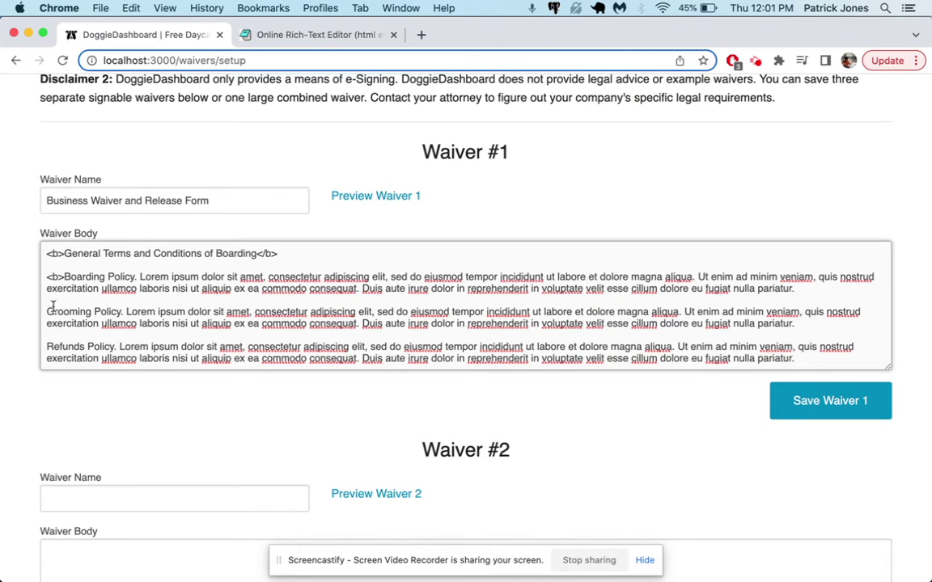
pyautogui.click(47, 311)
pyautogui.press('super+v')
pyautogui.click(47, 347)
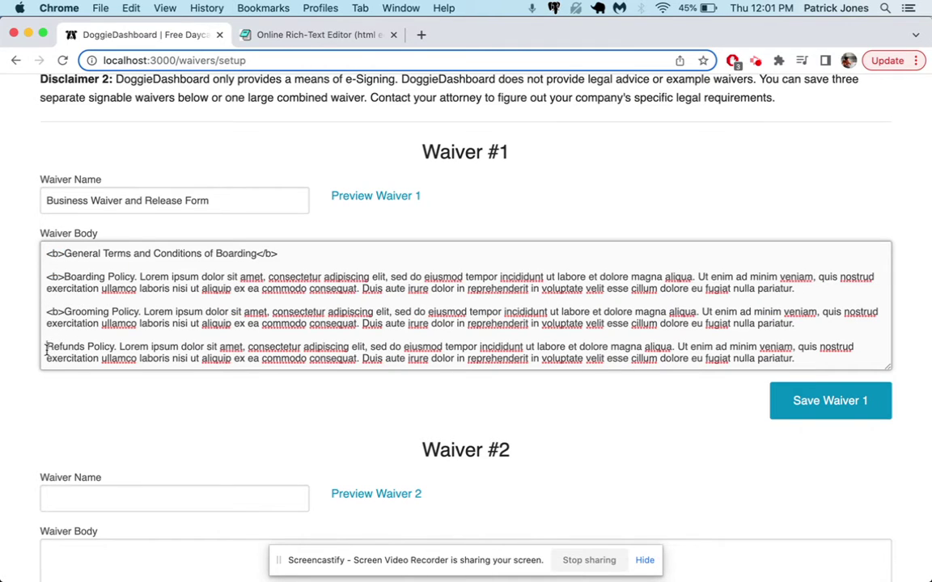
pyautogui.press('super+v')
pyautogui.scroll(-2, 133, 307)
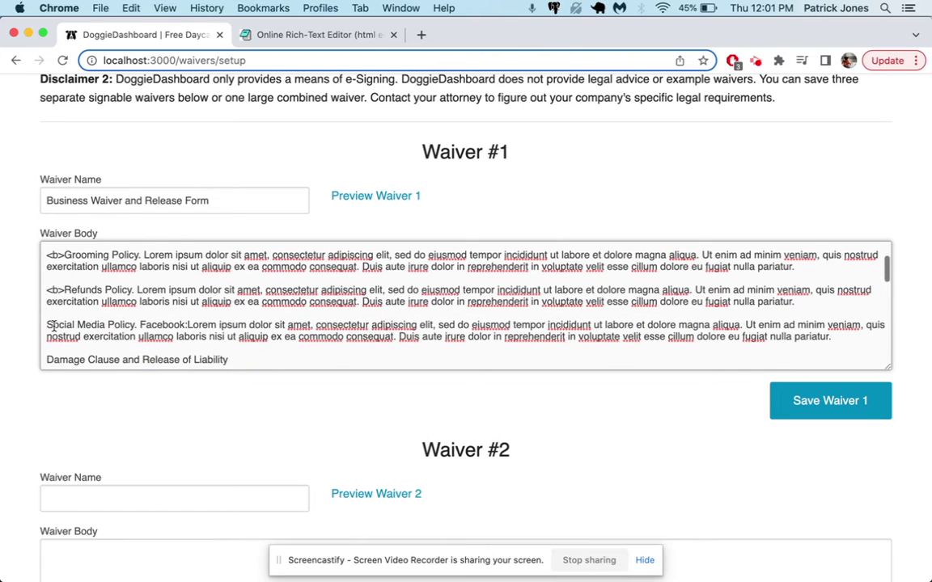
pyautogui.click(47, 324)
pyautogui.press('super+v')
pyautogui.scroll(3, 263, 258)
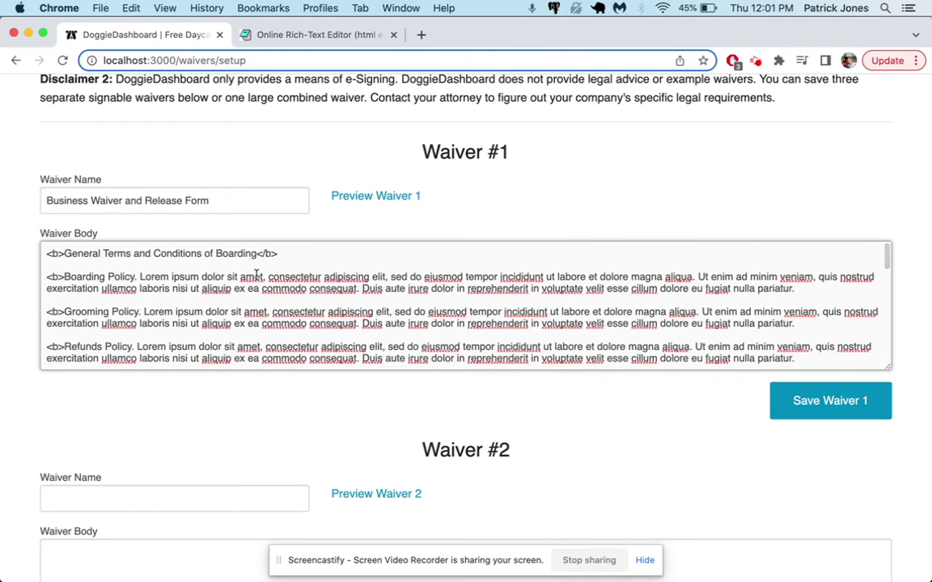
# Add closing </b> tags after the four policy labels and preview Waiver 1.
pyautogui.moveTo(257, 254); pyautogui.dragTo(279, 254)
pyautogui.press('super+c')
pyautogui.click(136, 276)
pyautogui.press('super+v')
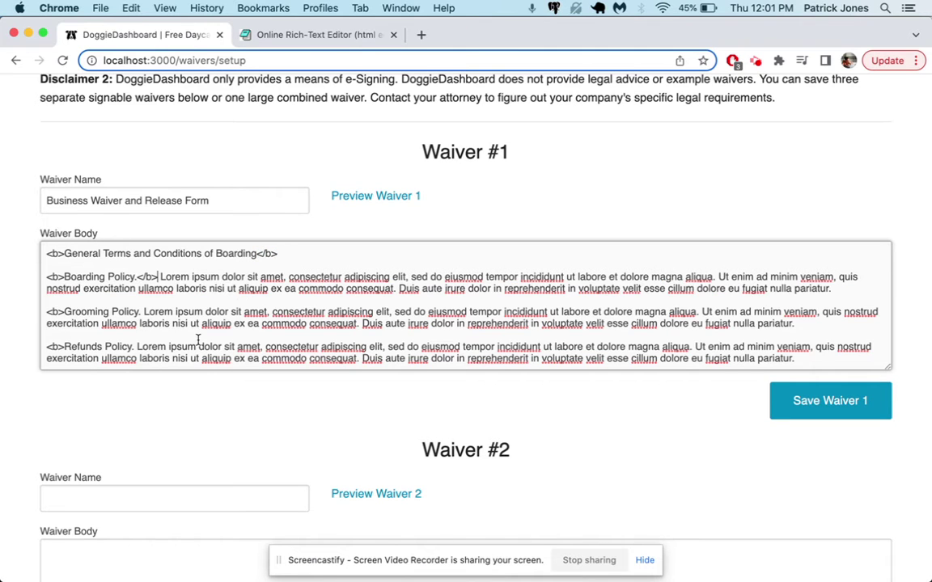
pyautogui.click(142, 312)
pyautogui.press('super+v')
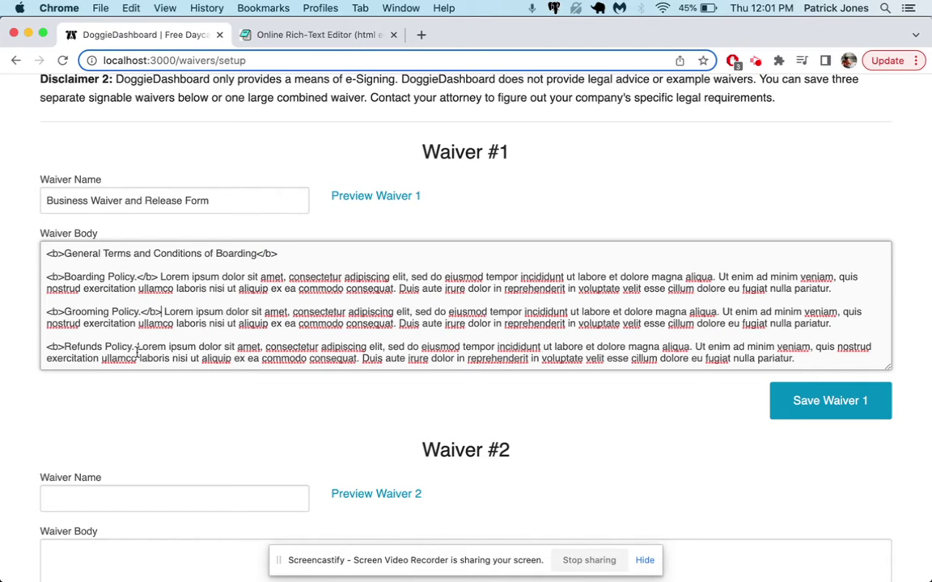
pyautogui.click(133, 346)
pyautogui.press('super+v')
pyautogui.scroll(-2, 152, 380)
pyautogui.scroll(-2, 158, 301)
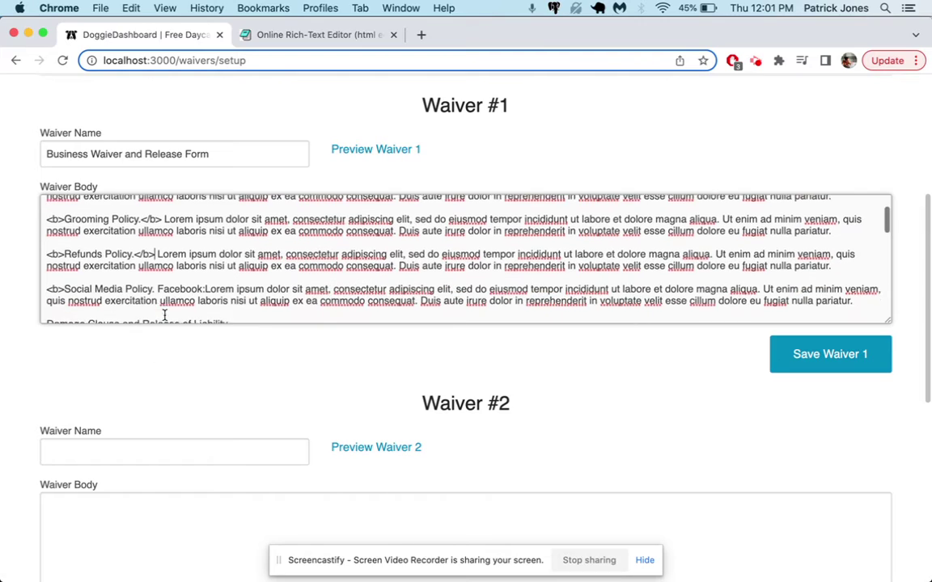
pyautogui.click(155, 288)
pyautogui.press('super+v')
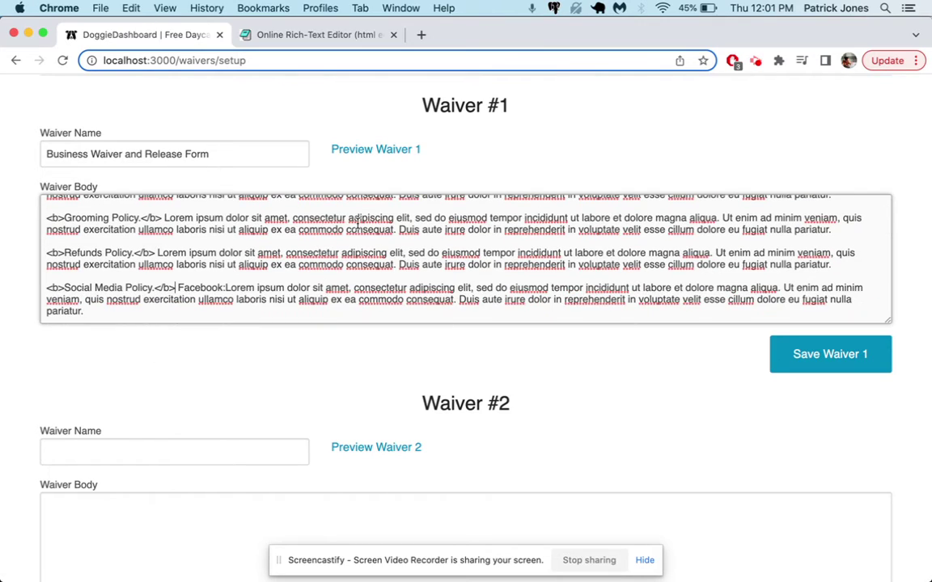
pyautogui.click(416, 149)
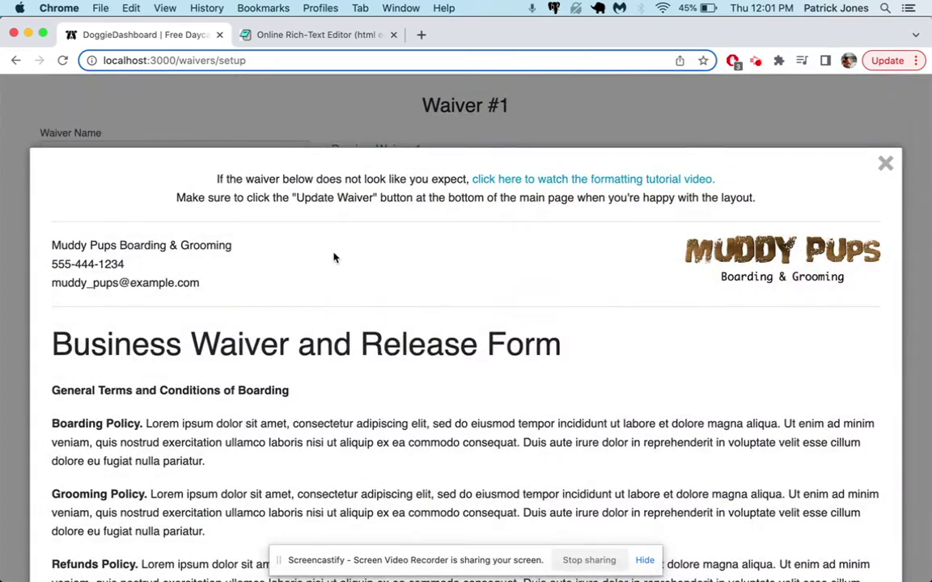
# Scroll the Waiver 1 preview to check the four bold policy labels, then close it.
pyautogui.scroll(-2, 344, 243)
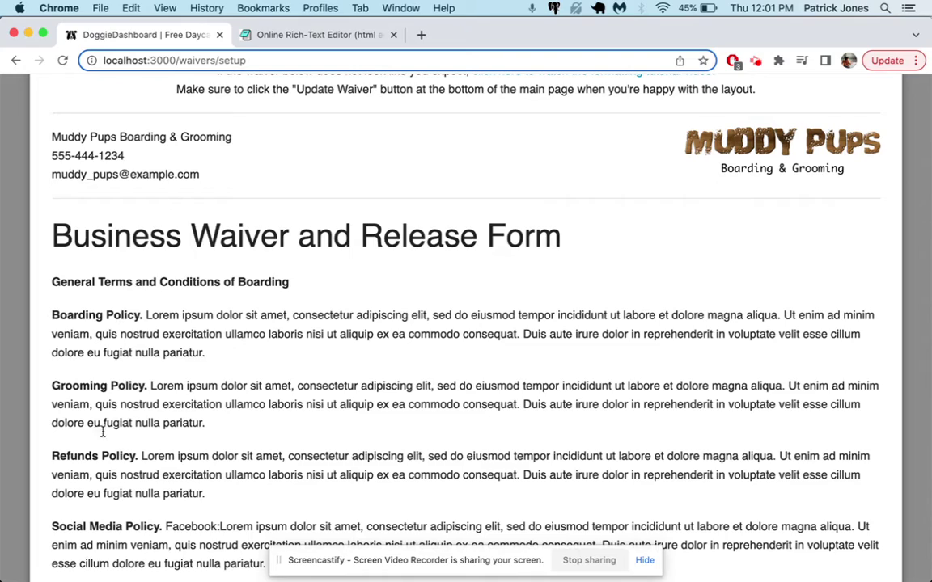
pyautogui.scroll(-2, 99, 451)
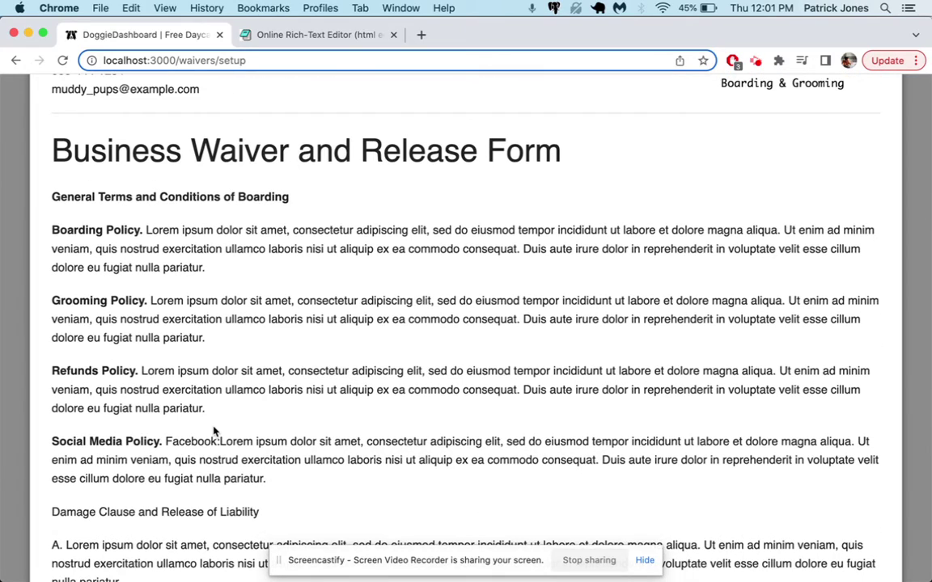
pyautogui.scroll(10, 263, 103)
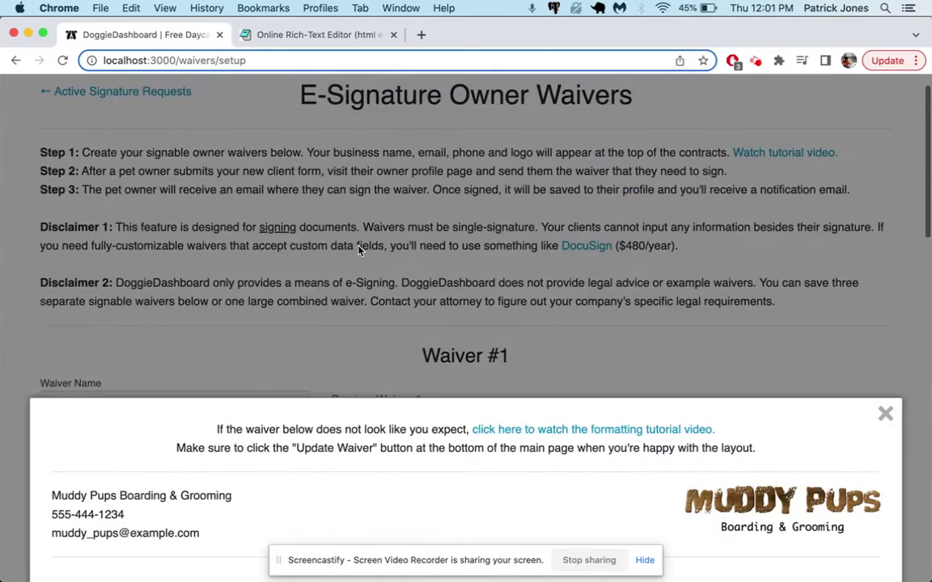
pyautogui.click(322, 221)
# Add opening <b> tags before the Damage Clause and Release of Liability heading and clauses A, C–F.
pyautogui.moveTo(65, 338); pyautogui.dragTo(47, 340)
pyautogui.scroll(-3, 49, 300)
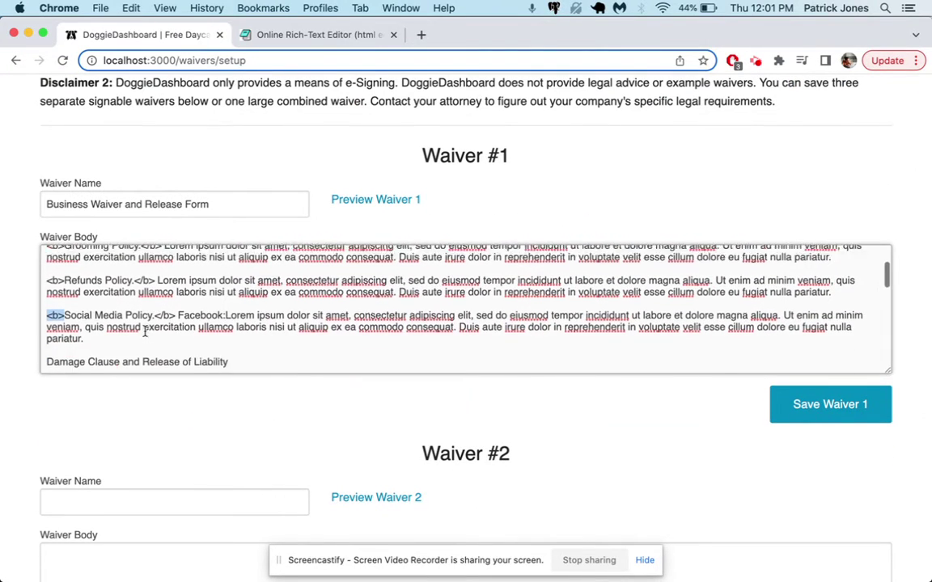
pyautogui.click(47, 299)
pyautogui.press('super+v')
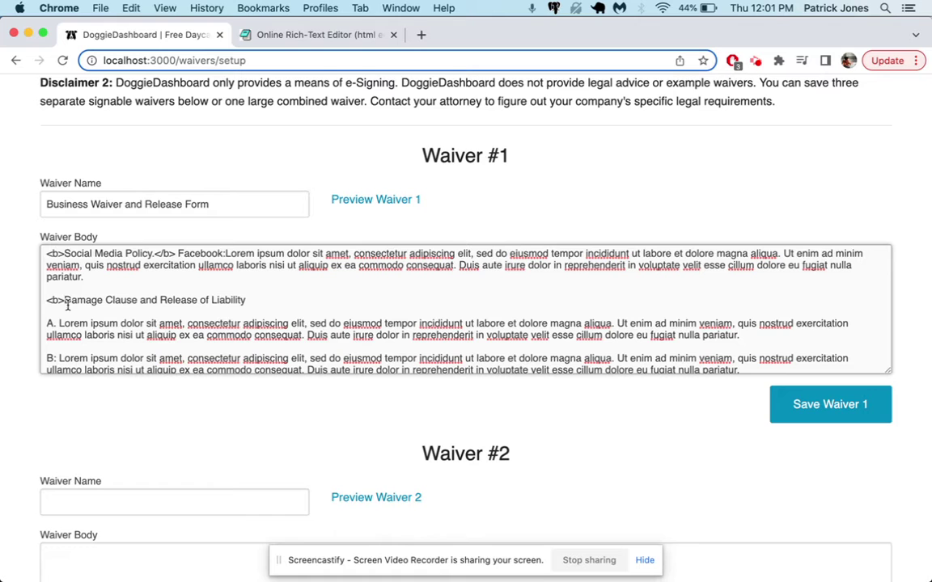
pyautogui.click(47, 324)
pyautogui.press('super+v')
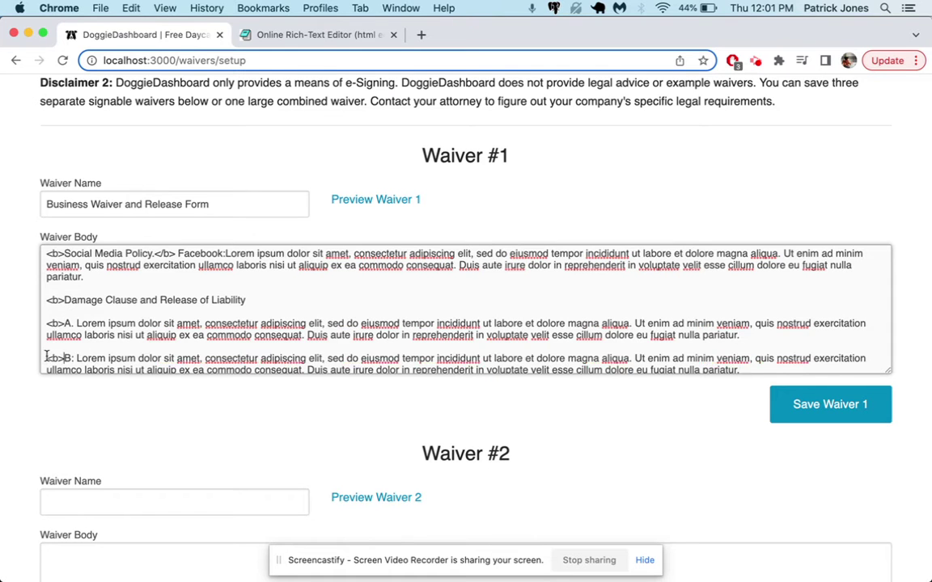
pyautogui.scroll(-3, 46, 339)
pyautogui.hotkey('ctrl', 'v')
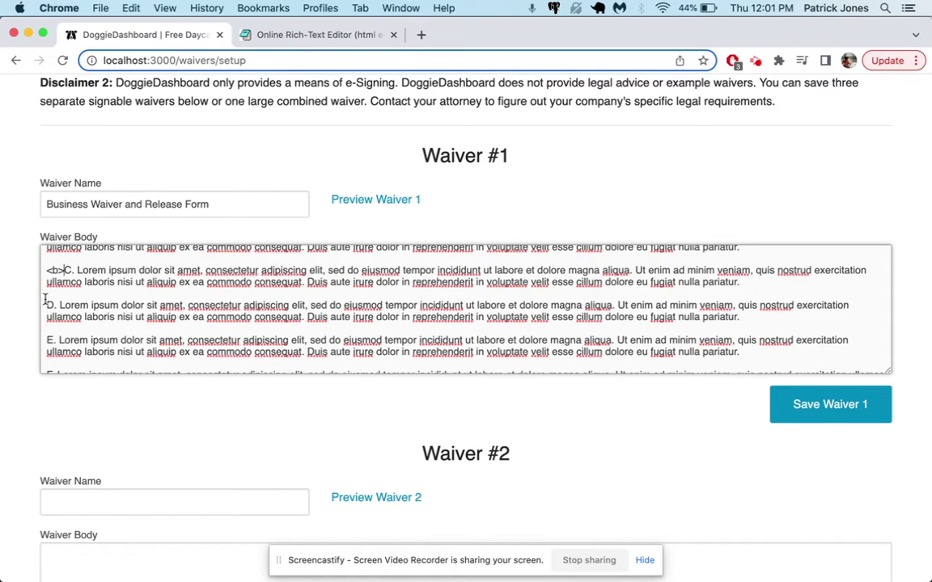
pyautogui.click(46, 308)
pyautogui.hotkey('ctrl', 'v')
pyautogui.click(46, 340)
pyautogui.press('super+v')
pyautogui.click(46, 353)
pyautogui.press('super+v')
# Open bold tags on Animal Sickness While Boarding and its clauses A–B, and bold the 'By signing below' statement.
pyautogui.scroll(-3, 46, 347)
pyautogui.click(46, 312)
pyautogui.press('super+v')
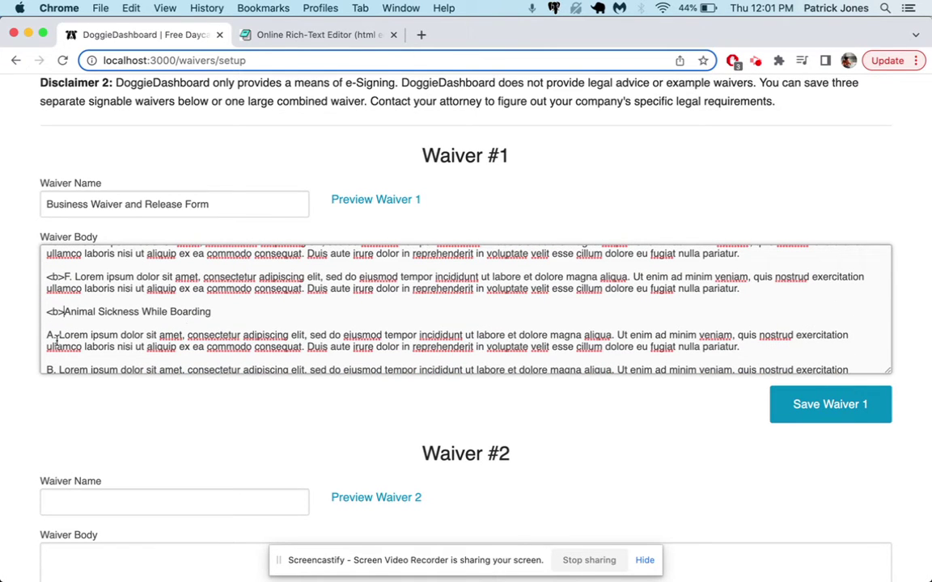
pyautogui.click(46, 335)
pyautogui.press('super+v')
pyautogui.click(46, 370)
pyautogui.press('super+v')
pyautogui.scroll(-2, 52, 356)
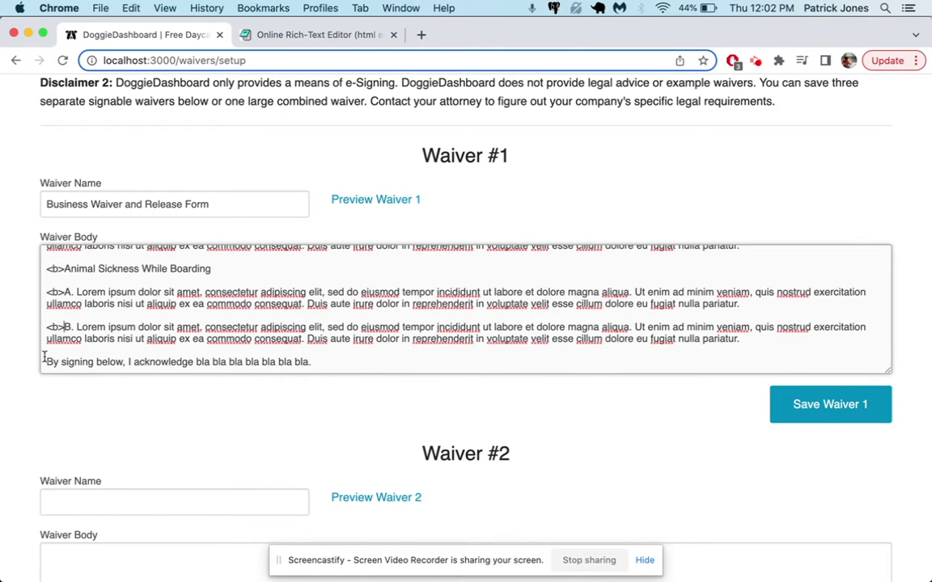
pyautogui.click(45, 362)
pyautogui.press('super+v')
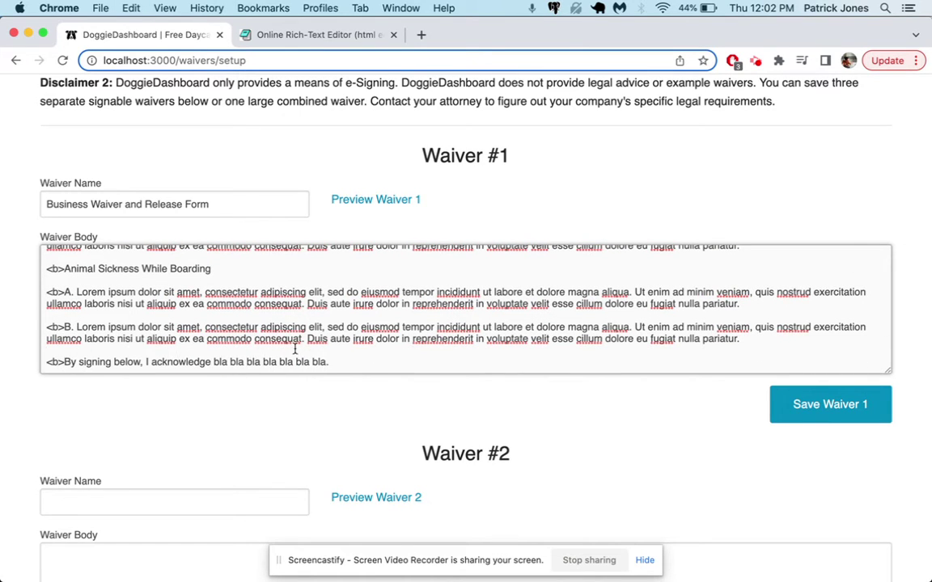
pyautogui.click(335, 362)
pyautogui.write('</b>')
# Add closing </b> tags after Animal Sickness clauses B and A and its heading.
pyautogui.press('super+c')
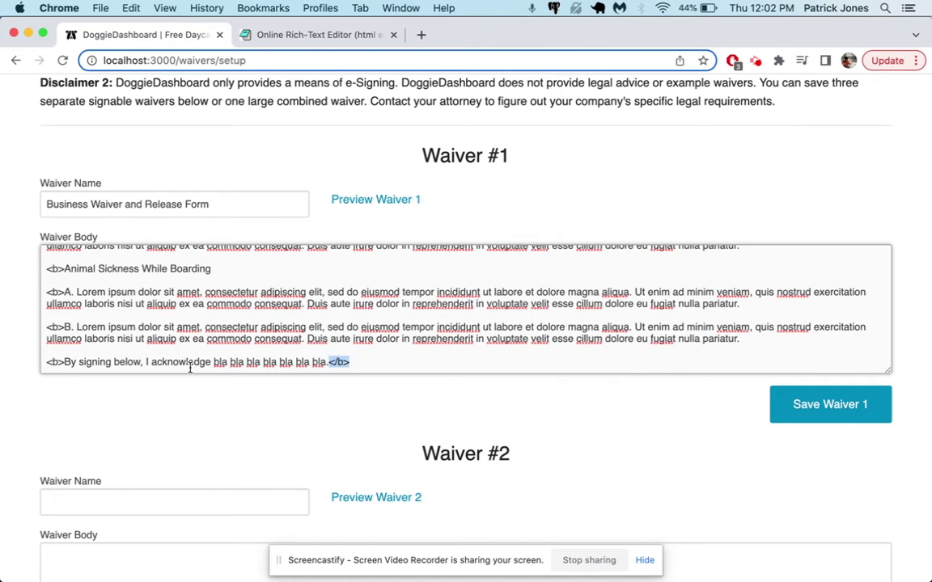
pyautogui.click(72, 327)
pyautogui.press('super+v')
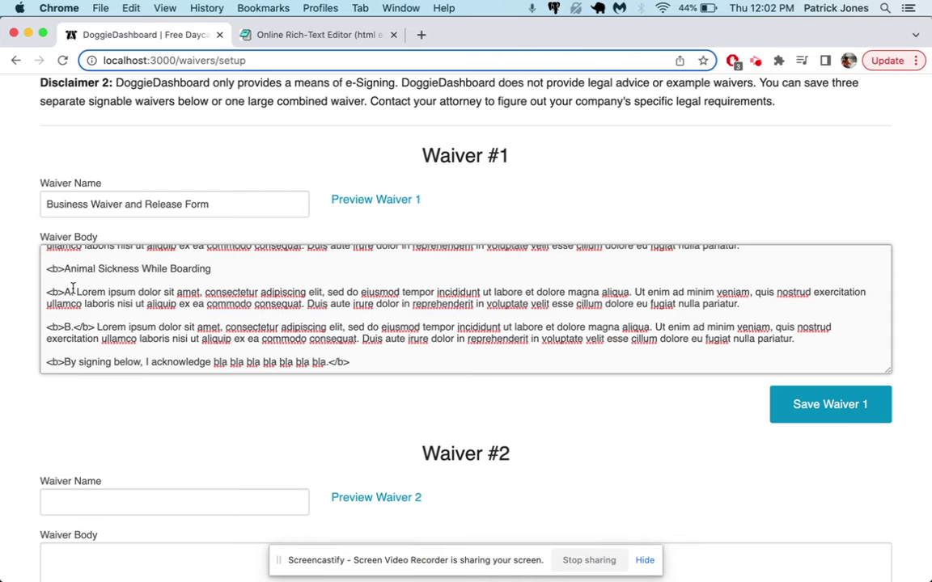
pyautogui.click(72, 292)
pyautogui.press('super+v')
pyautogui.click(231, 268)
pyautogui.press('super+v')
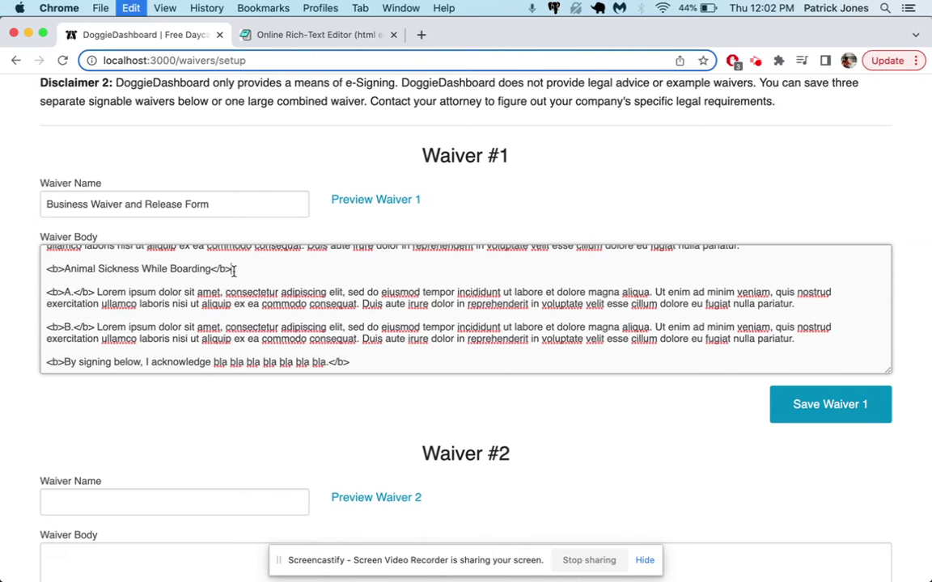
# Add closing </b> tags after Damage Clause items F, E, D, C and B.
pyautogui.scroll(3, 233, 272)
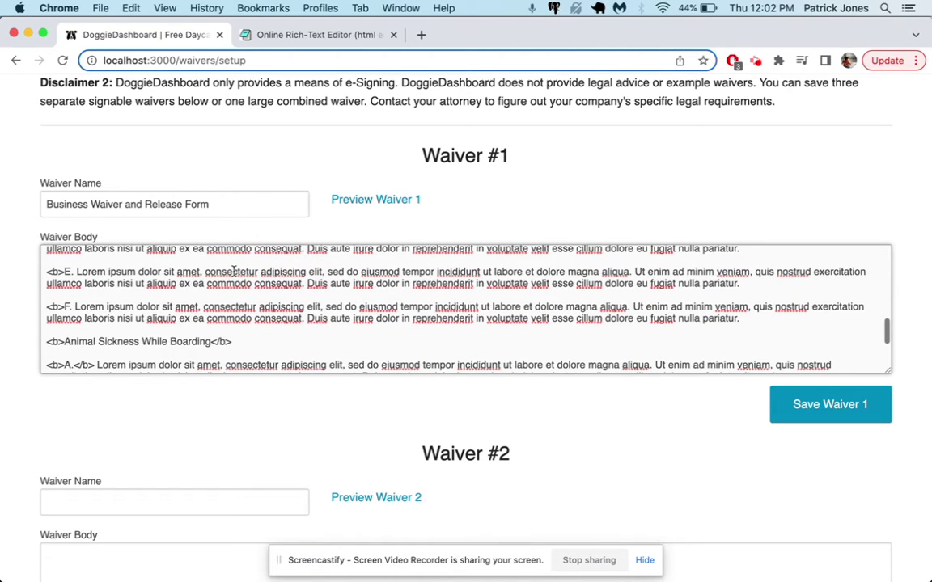
pyautogui.click(72, 308)
pyautogui.press('super+v')
pyautogui.click(72, 273)
pyautogui.press('super+v')
pyautogui.scroll(2, 73, 273)
pyautogui.click(72, 287)
pyautogui.press('super+v')
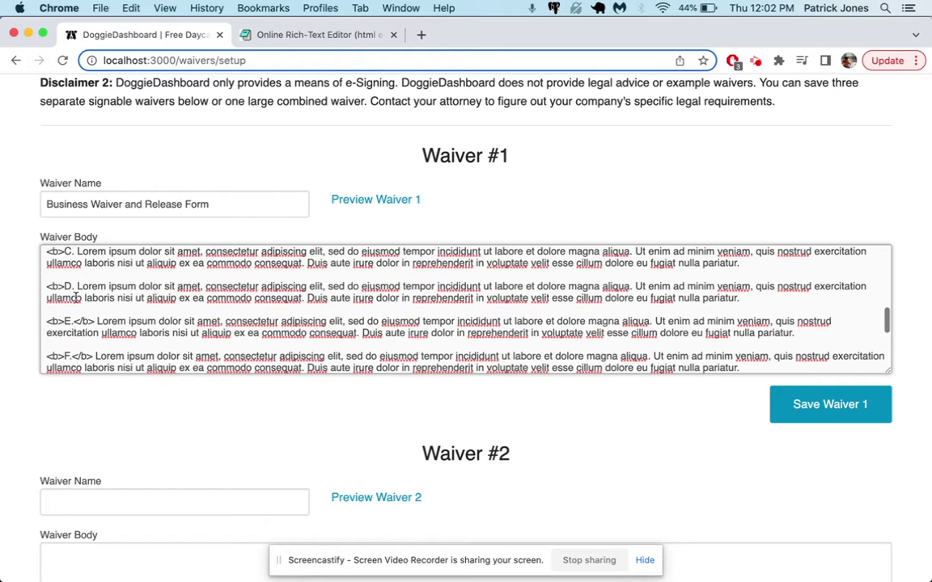
pyautogui.scroll(1, 114, 303)
pyautogui.click(73, 277)
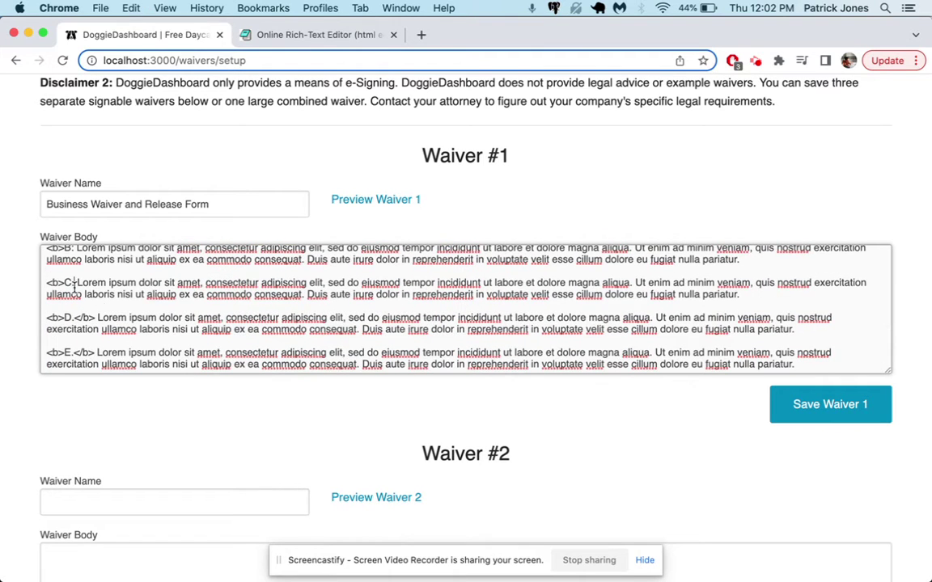
pyautogui.press('super+v')
pyautogui.scroll(3, 77, 279)
pyautogui.click(71, 307)
pyautogui.press('super+v')
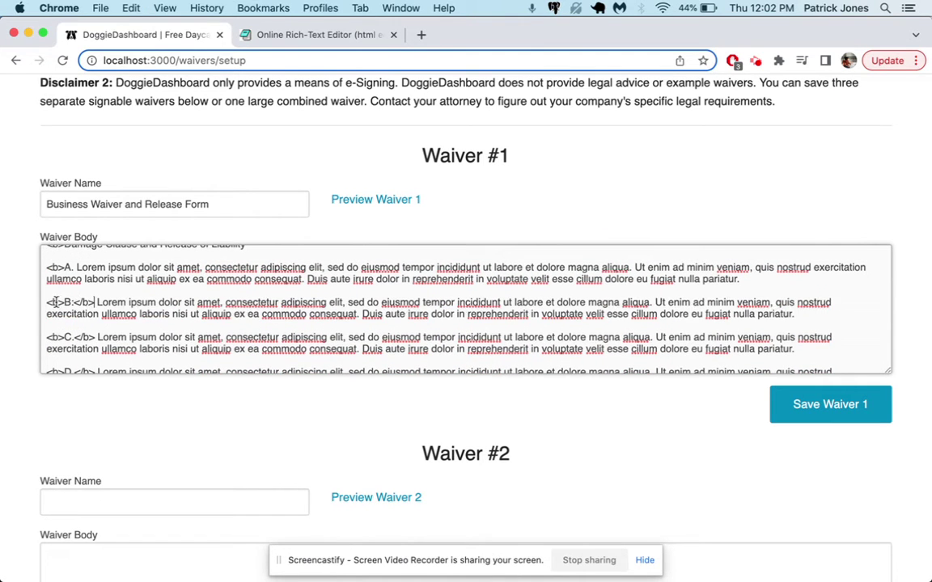
# Check clause B's tags, then close the bold after clause A and the Damage Clause heading.
pyautogui.moveTo(47, 302); pyautogui.dragTo(61, 302)
pyautogui.moveTo(73, 303); pyautogui.dragTo(90, 304)
pyautogui.click(76, 268)
pyautogui.press('super+v')
pyautogui.scroll(3, 211, 324)
pyautogui.click(252, 319)
pyautogui.press('super+v')
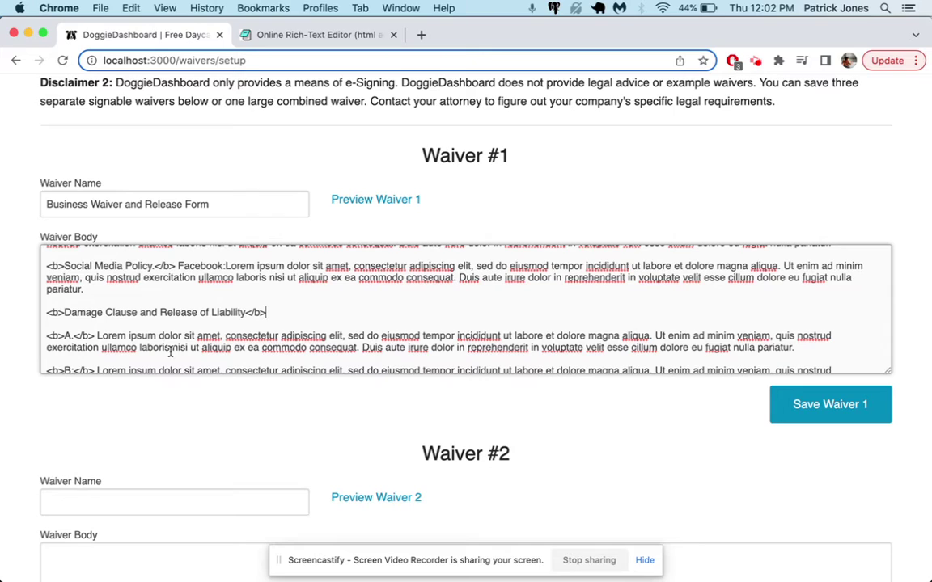
pyautogui.click(406, 203)
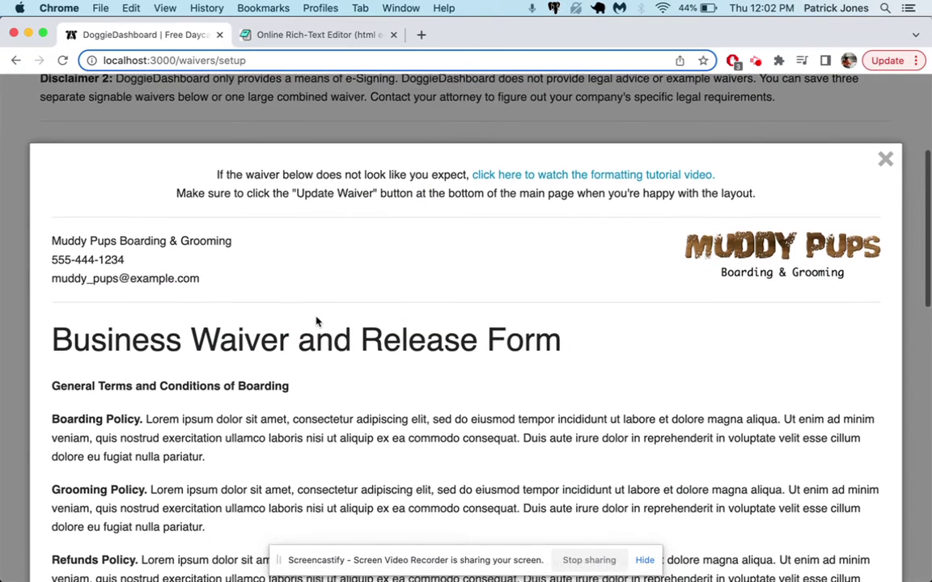
pyautogui.scroll(-3, 317, 322)
pyautogui.scroll(-7, 316, 323)
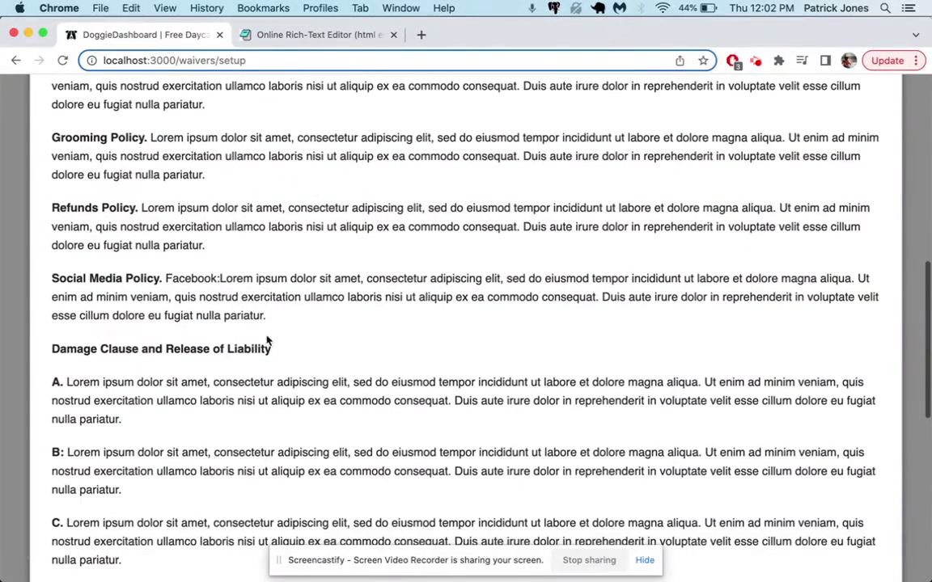
pyautogui.scroll(-3, 140, 376)
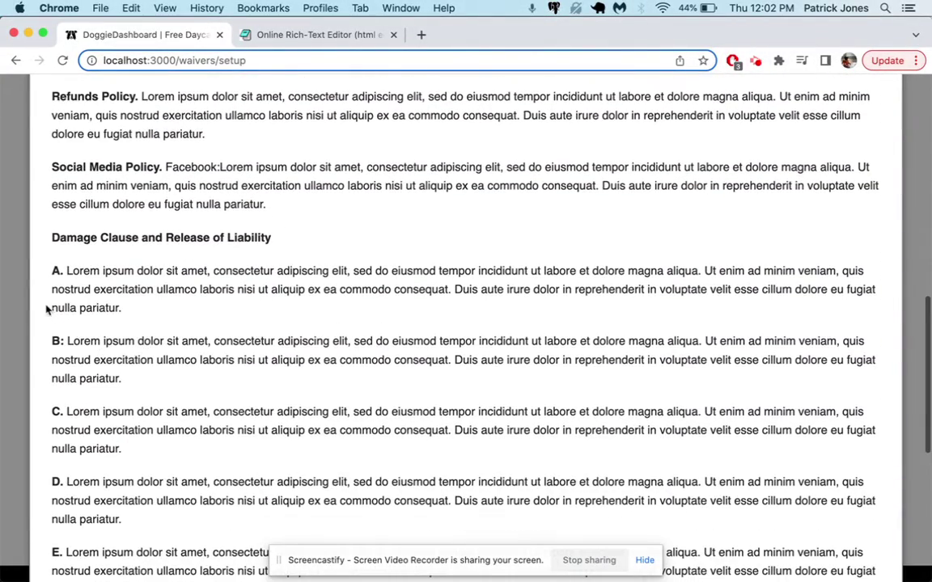
pyautogui.scroll(-10, 55, 380)
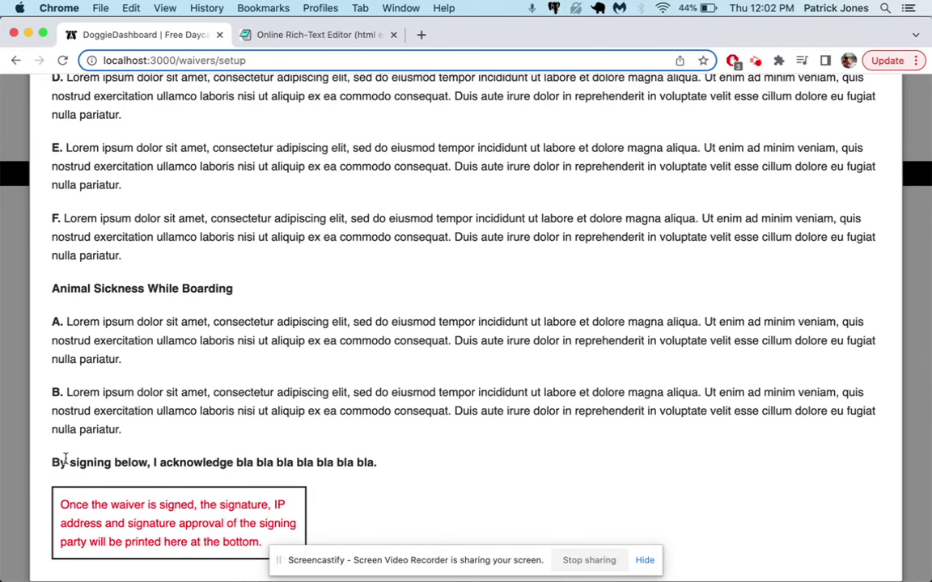
pyautogui.moveTo(46, 467); pyautogui.dragTo(342, 455)
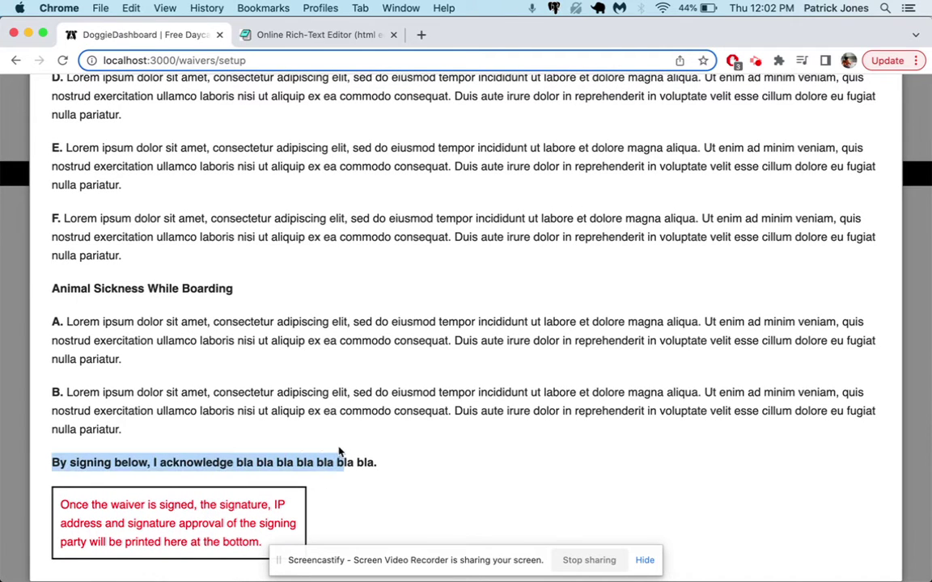
pyautogui.click(33, 265)
pyautogui.scroll(15, 221, 322)
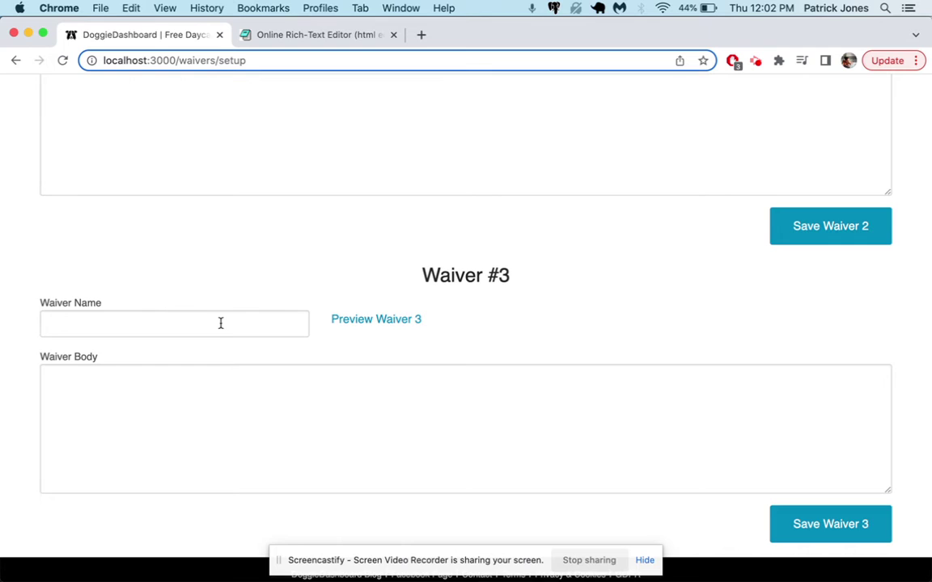
pyautogui.scroll(2, 221, 323)
pyautogui.scroll(-4, 73, 372)
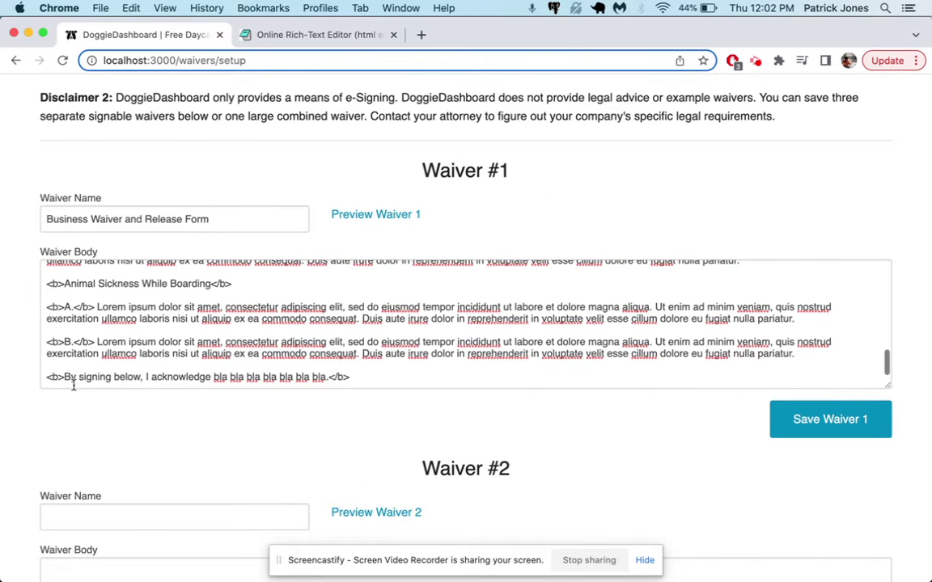
pyautogui.write('<u>')
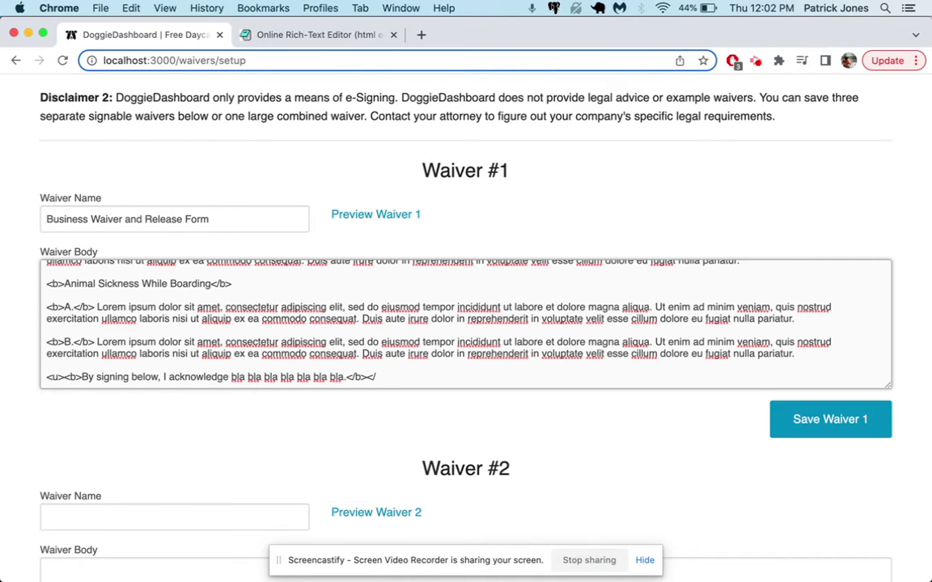
pyautogui.click(416, 216)
pyautogui.scroll(-15, 415, 219)
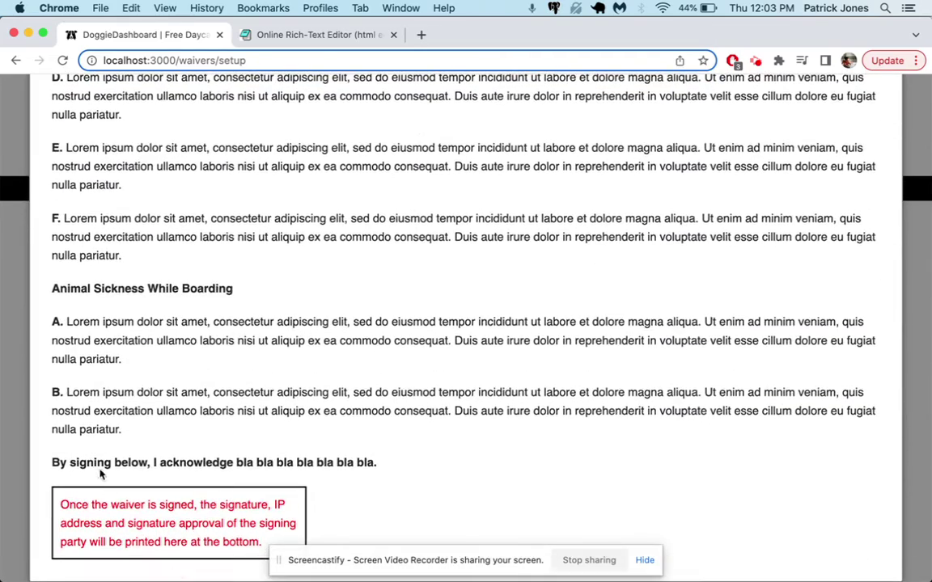
pyautogui.click(10, 364)
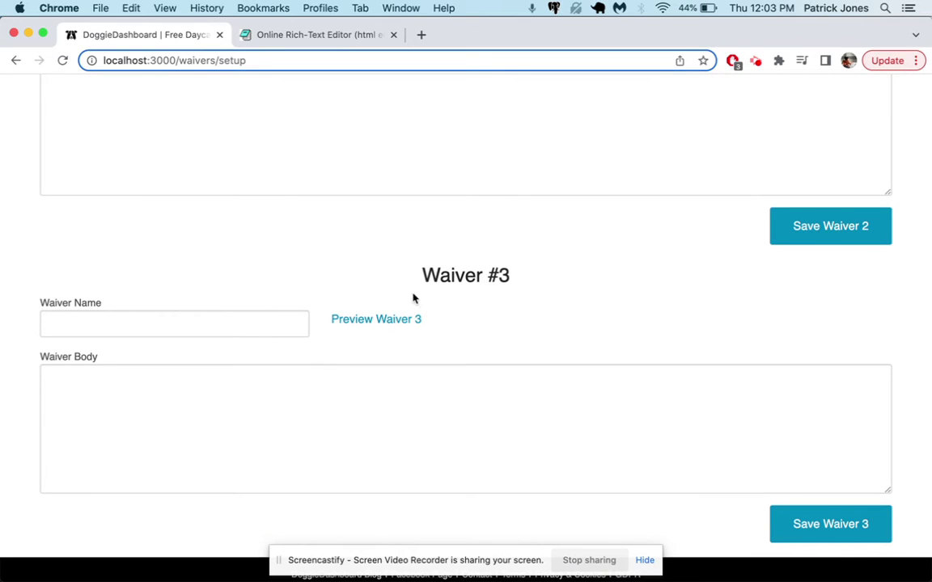
pyautogui.scroll(4, 414, 298)
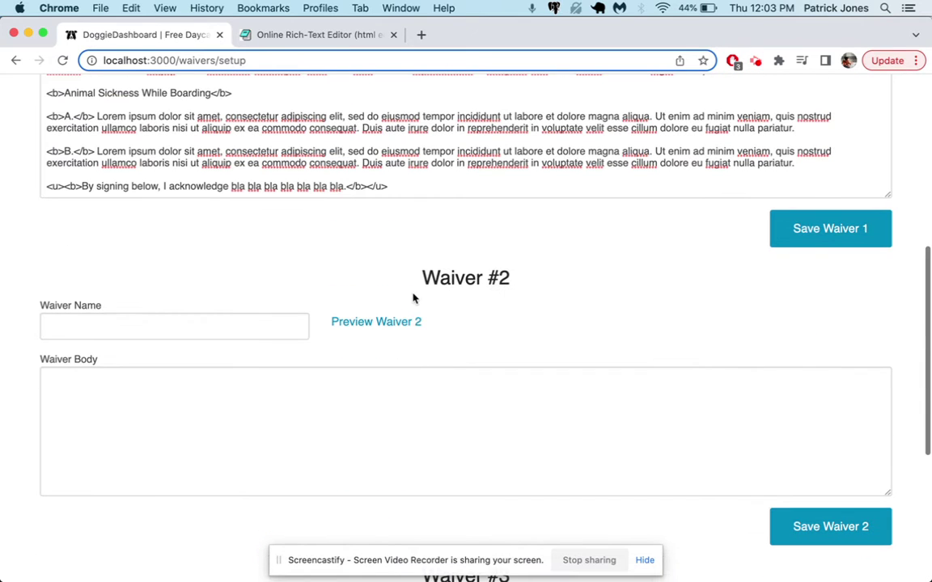
pyautogui.click(386, 187)
pyautogui.hotkey('shift', 'Left')
pyautogui.hotkey('shift', 'Left')
pyautogui.hotkey('shift', 'Left')
pyautogui.hotkey('shift', 'Left')
pyautogui.press('BackSpace')
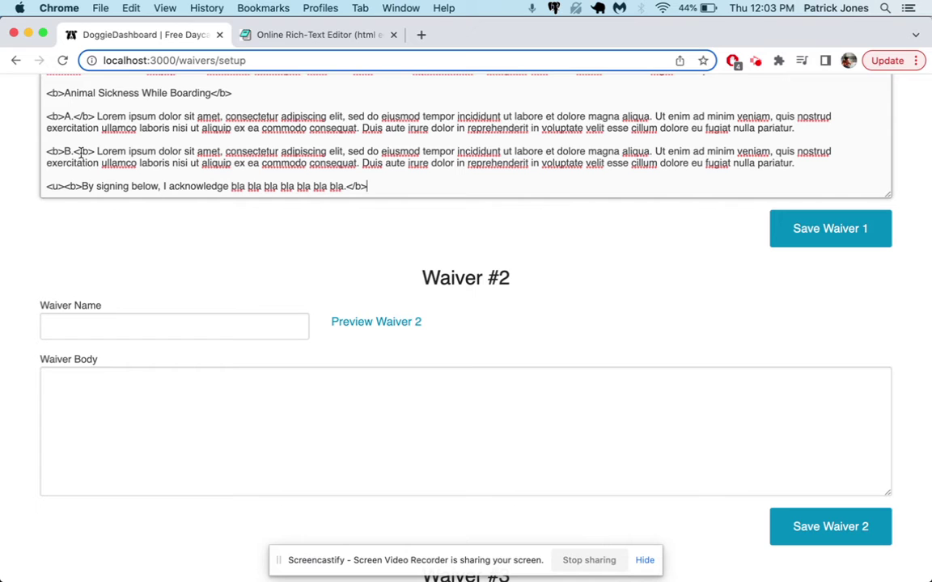
pyautogui.click(64, 186)
pyautogui.press('BackSpace')
pyautogui.press('BackSpace')
pyautogui.press('BackSpace')
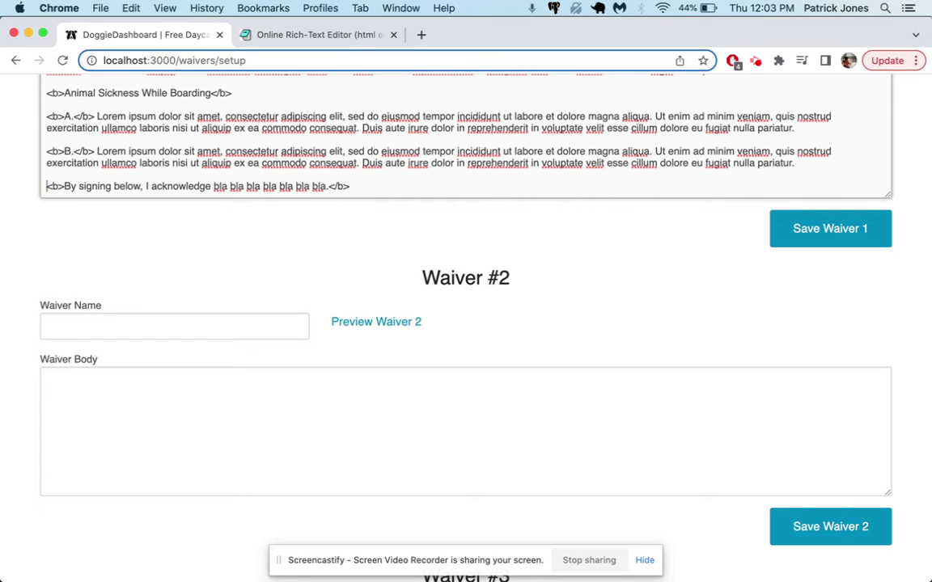
pyautogui.scroll(2, 461, 154)
pyautogui.scroll(4, 305, 241)
# Review the Waiver 1 preview, save Waiver 1, and open the Active Signature Requests list.
pyautogui.click(376, 188)
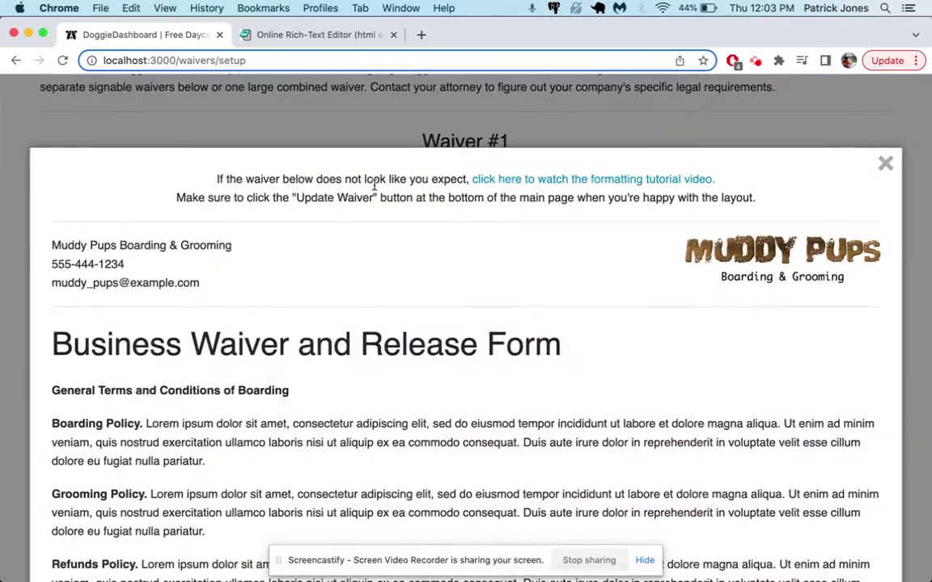
pyautogui.scroll(-5, 361, 347)
pyautogui.scroll(-8, 361, 351)
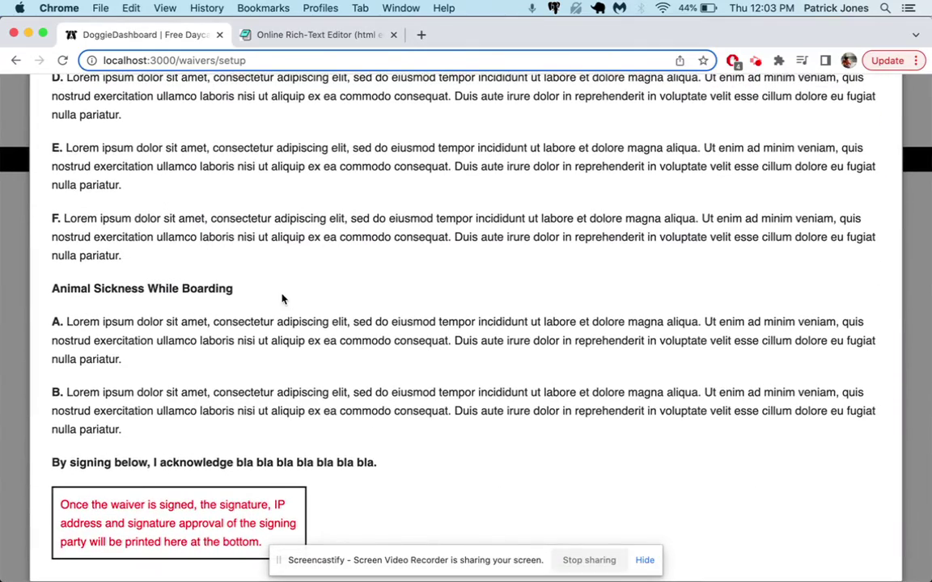
pyautogui.scroll(15, 281, 299)
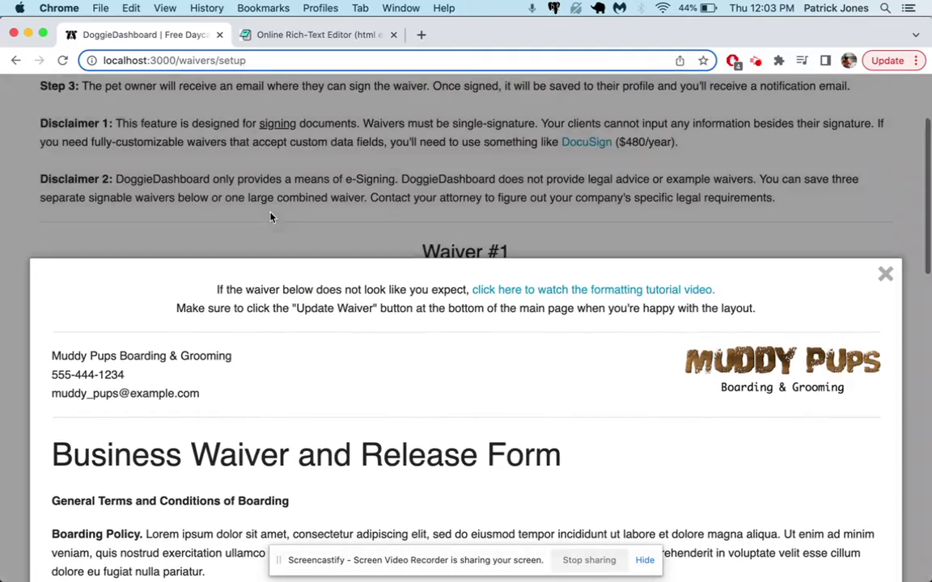
pyautogui.click(271, 217)
pyautogui.click(841, 514)
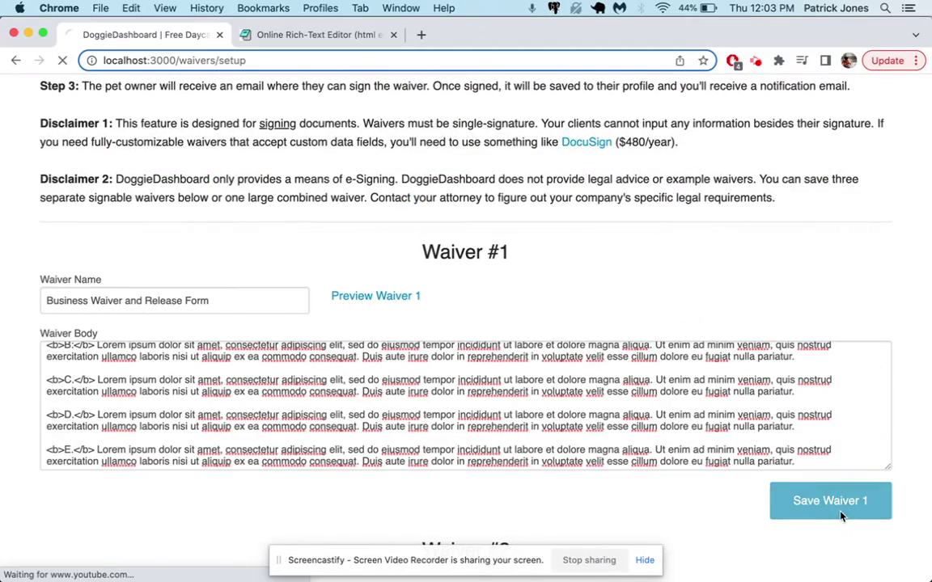
pyautogui.scroll(-5, 506, 277)
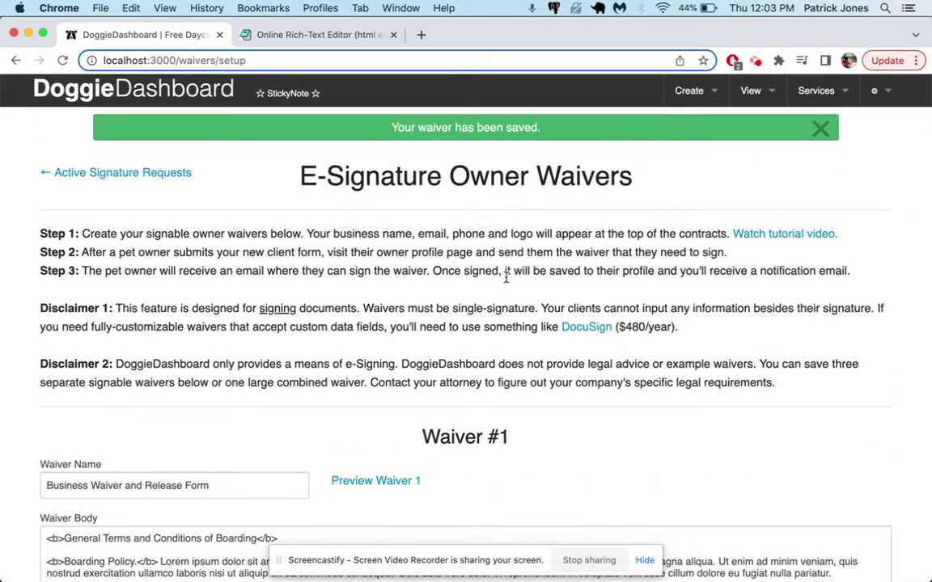
pyautogui.click(108, 170)
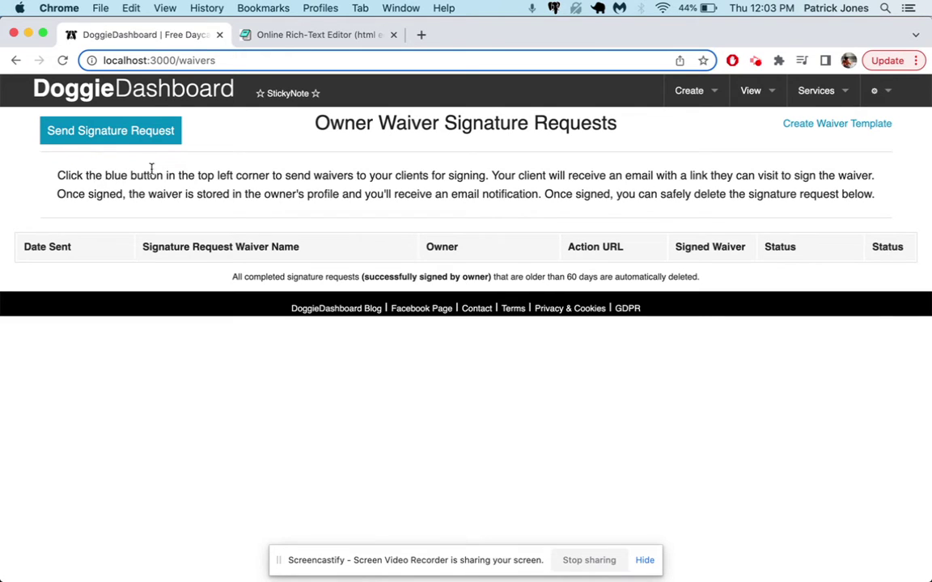
# Create a new signature request for the Business Waiver and Release Form and send it to an owner.
pyautogui.click(115, 137)
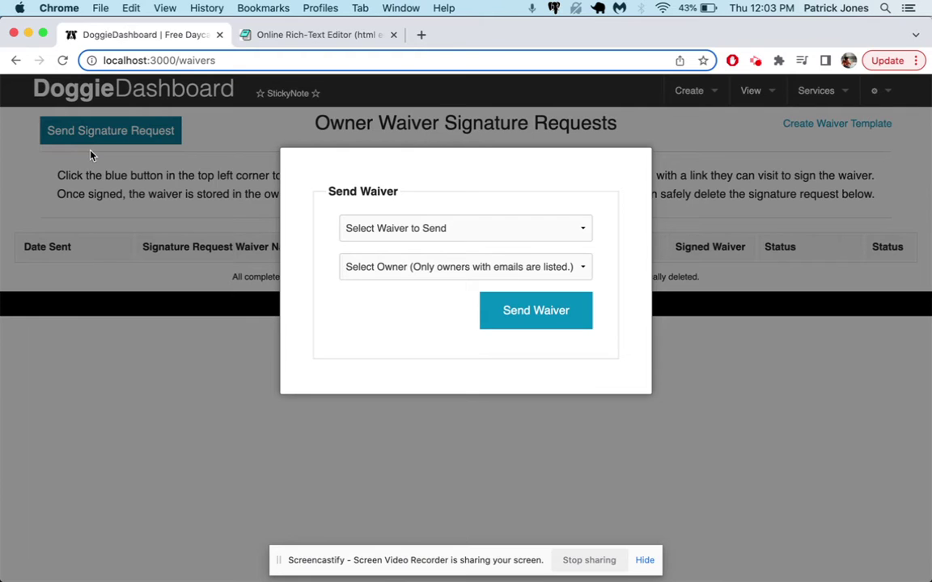
pyautogui.click(408, 229)
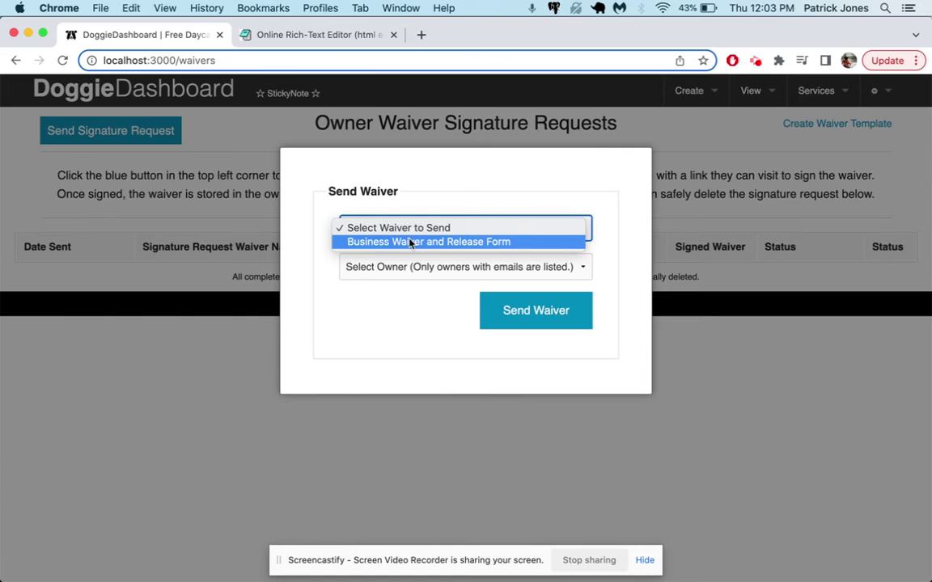
pyautogui.click(410, 242)
pyautogui.click(413, 266)
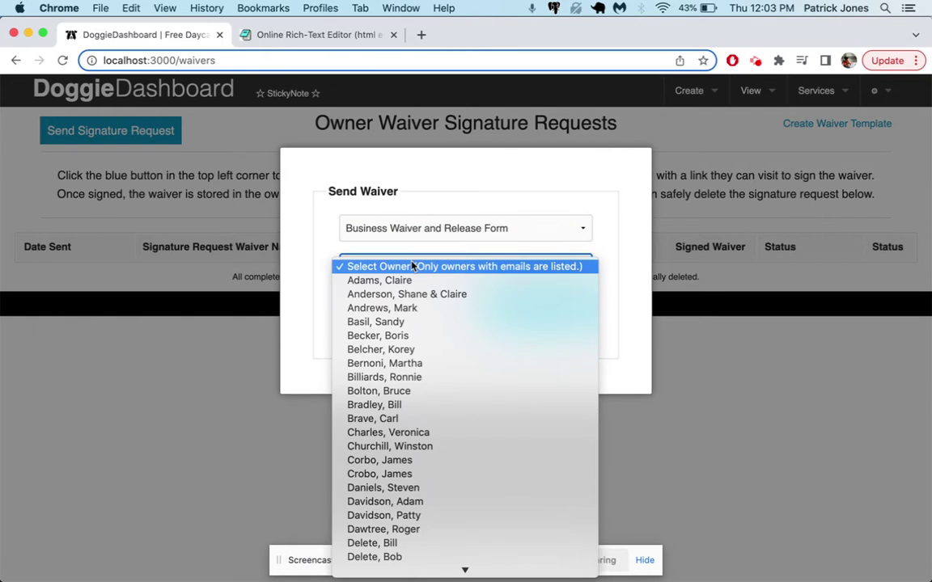
pyautogui.click(408, 280)
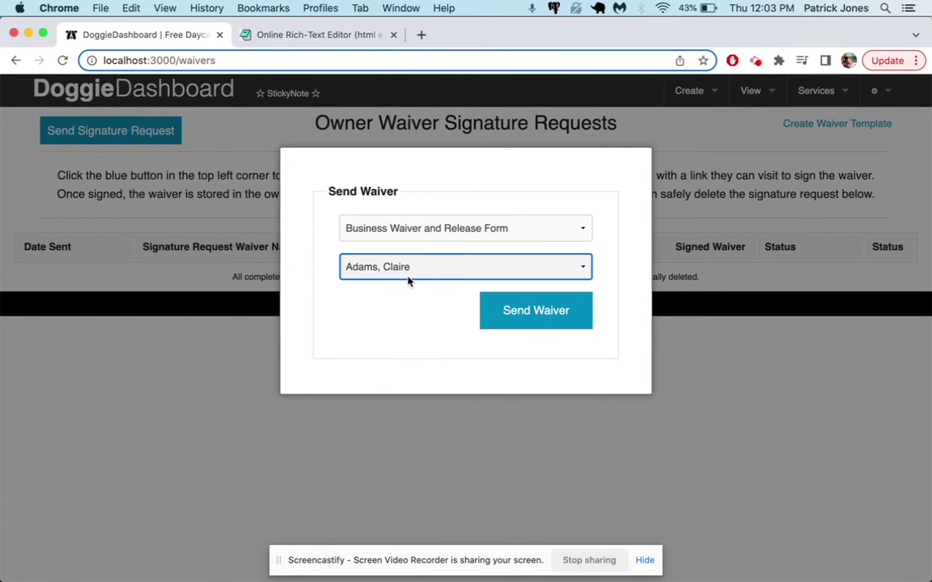
pyautogui.click(518, 312)
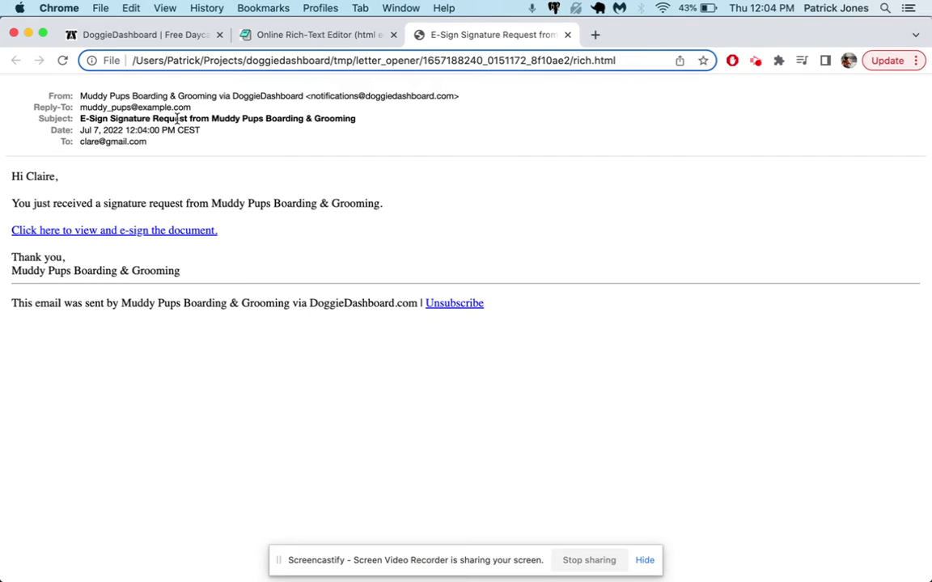
# Follow the email's 'Click here to view and e-sign the document' link to reach the signing page.
pyautogui.moveTo(212, 120); pyautogui.dragTo(391, 120)
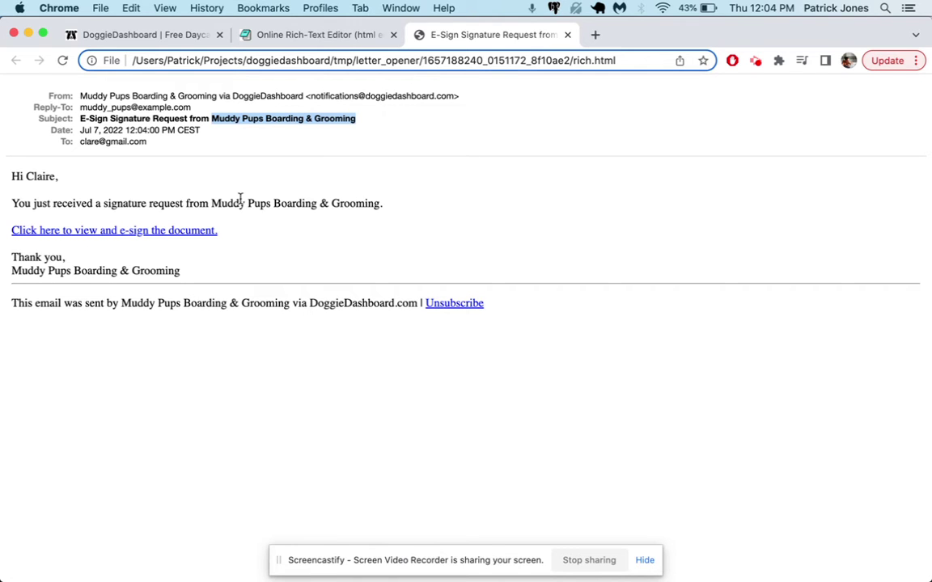
pyautogui.click(205, 233)
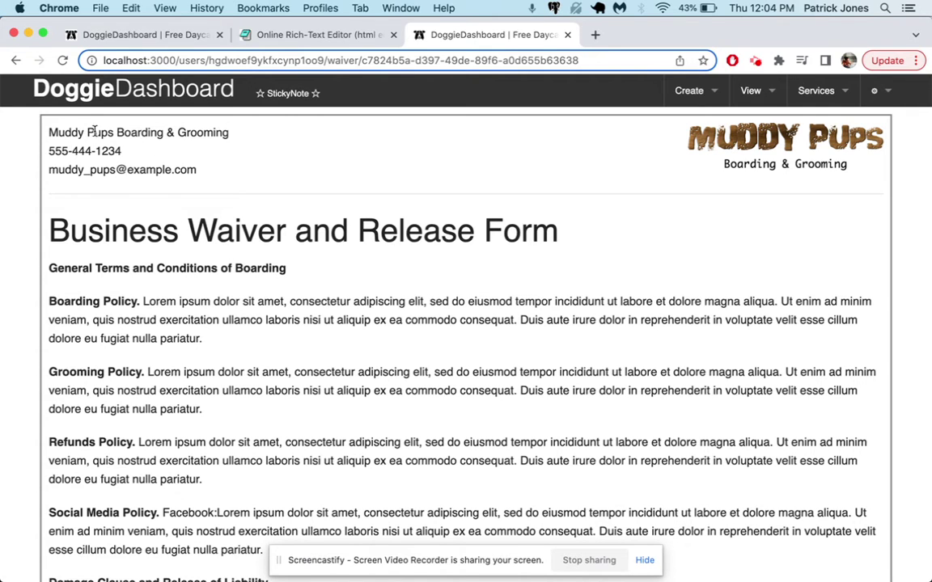
# Scroll down to the signature pad, sketch 'CW' initials, then clear them.
pyautogui.scroll(-1, 380, 233)
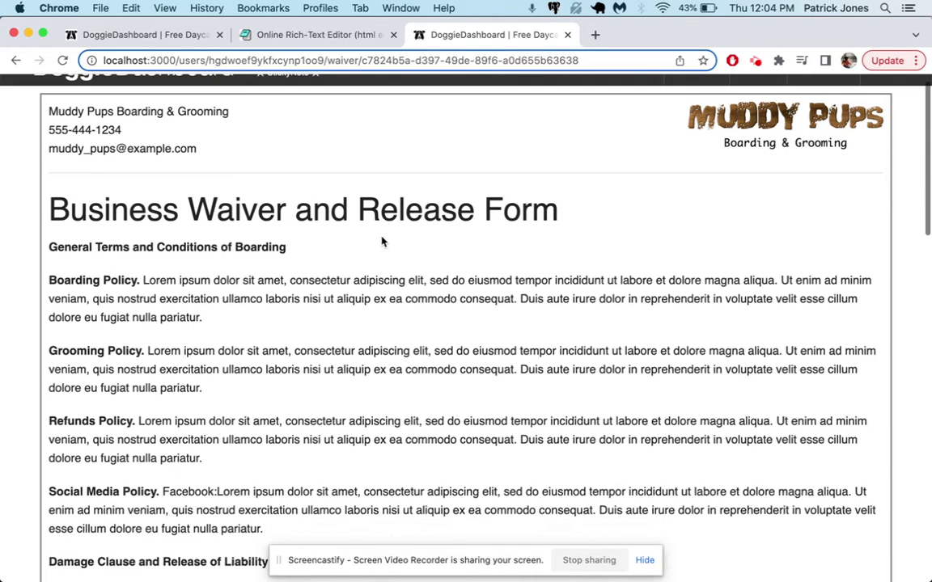
pyautogui.scroll(-3, 162, 310)
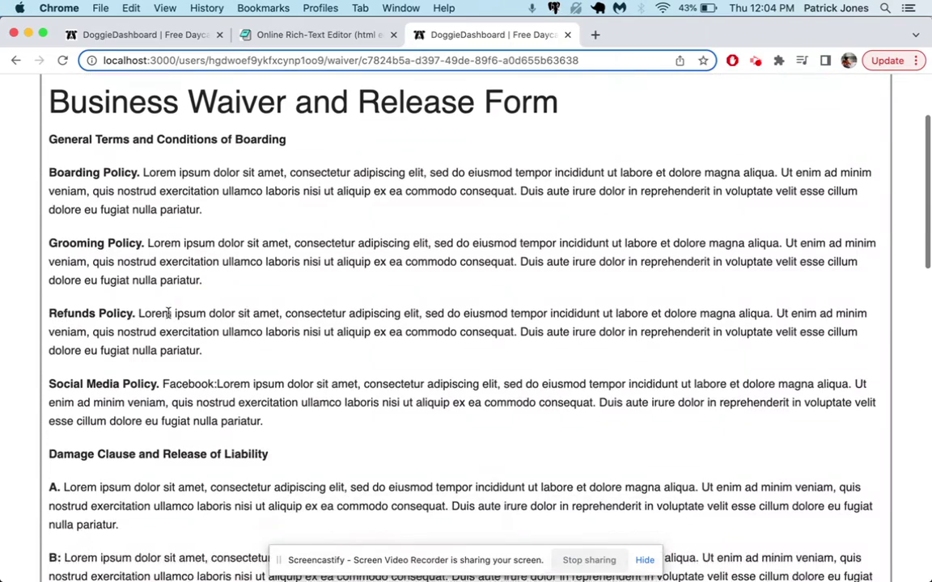
pyautogui.scroll(4, 167, 303)
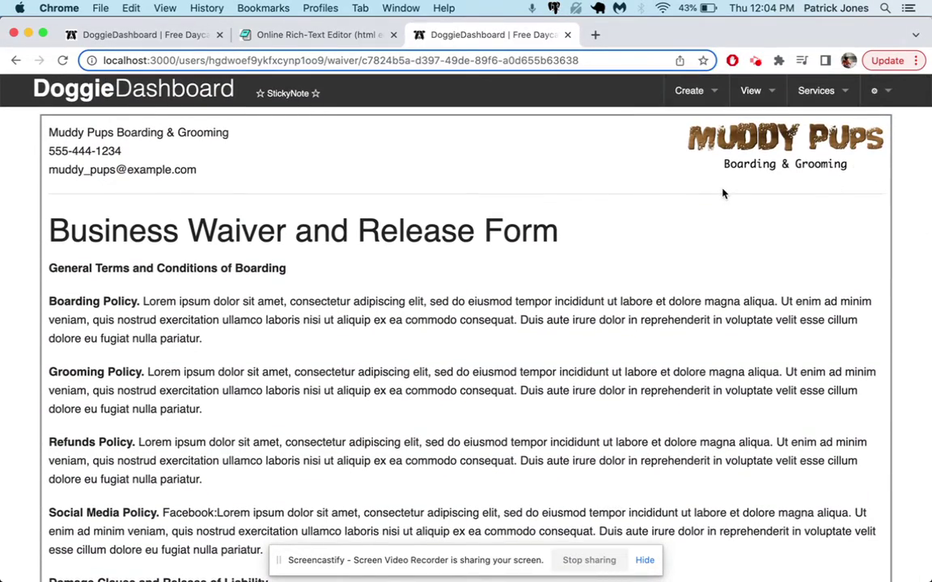
pyautogui.scroll(-5, 239, 292)
pyautogui.scroll(-14, 238, 289)
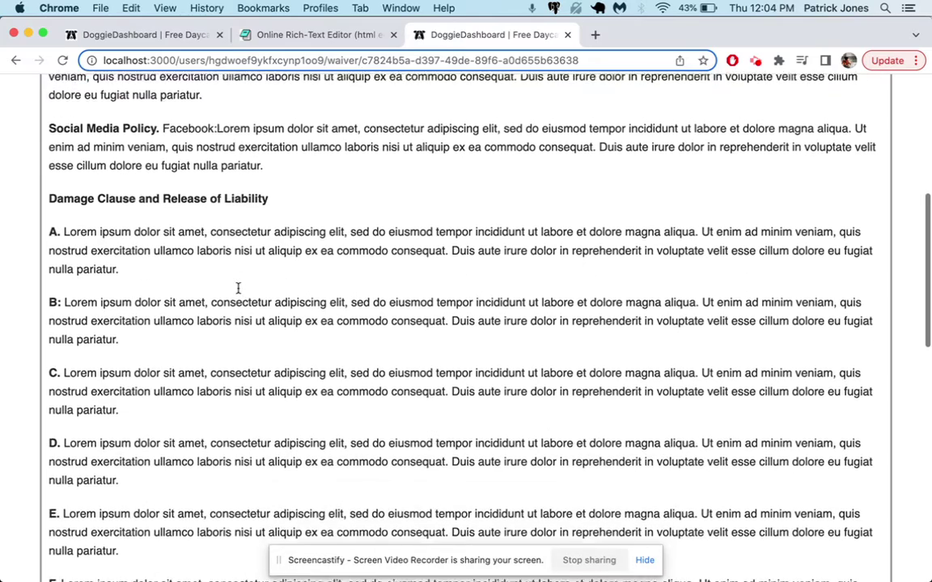
pyautogui.scroll(-10, 239, 289)
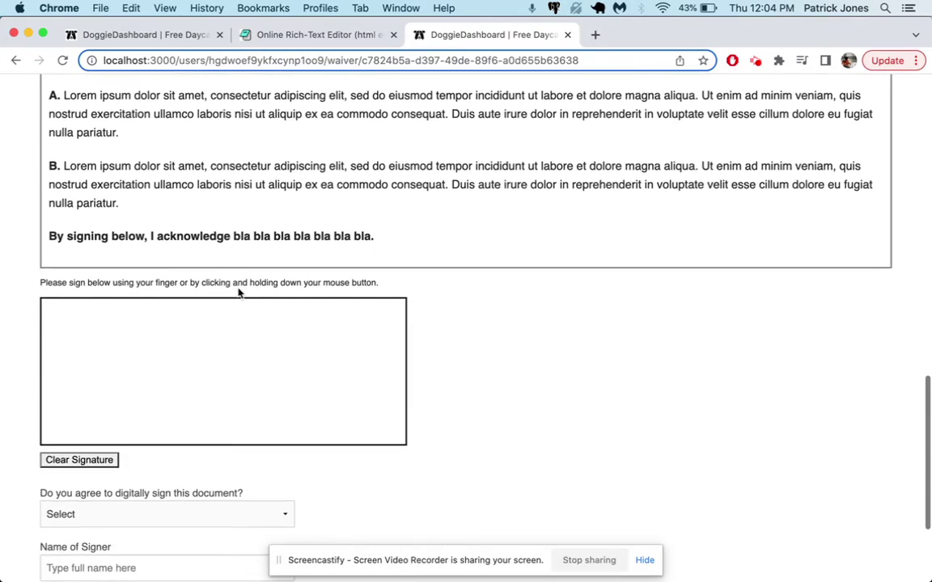
pyautogui.scroll(-1, 254, 252)
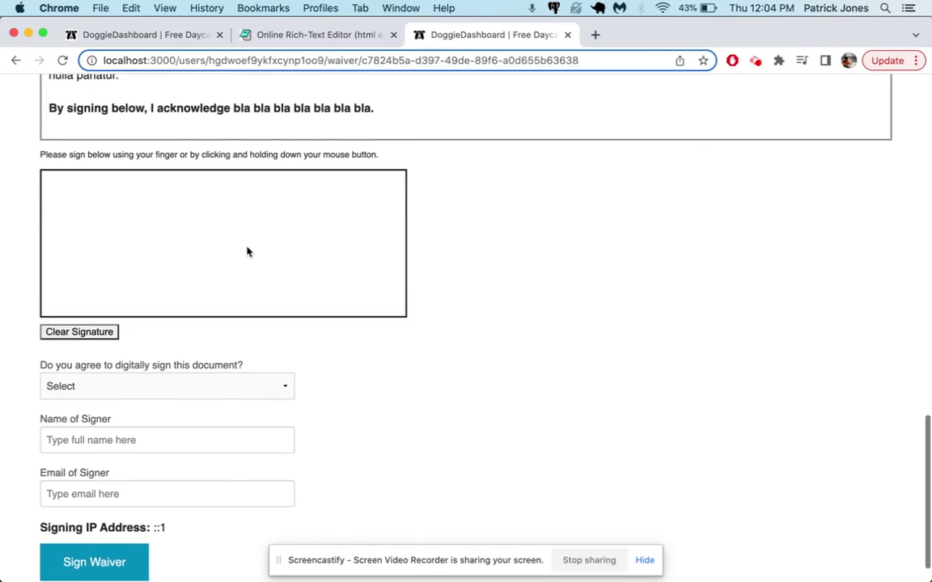
pyautogui.moveTo(153, 207)
pyautogui.mouseDown()
pyautogui.moveTo(76, 217)
pyautogui.moveTo(156, 277)
pyautogui.mouseUp()
pyautogui.moveTo(176, 207)
pyautogui.mouseDown()
pyautogui.moveTo(228, 215)
pyautogui.moveTo(280, 240)
pyautogui.moveTo(327, 178)
pyautogui.mouseUp()
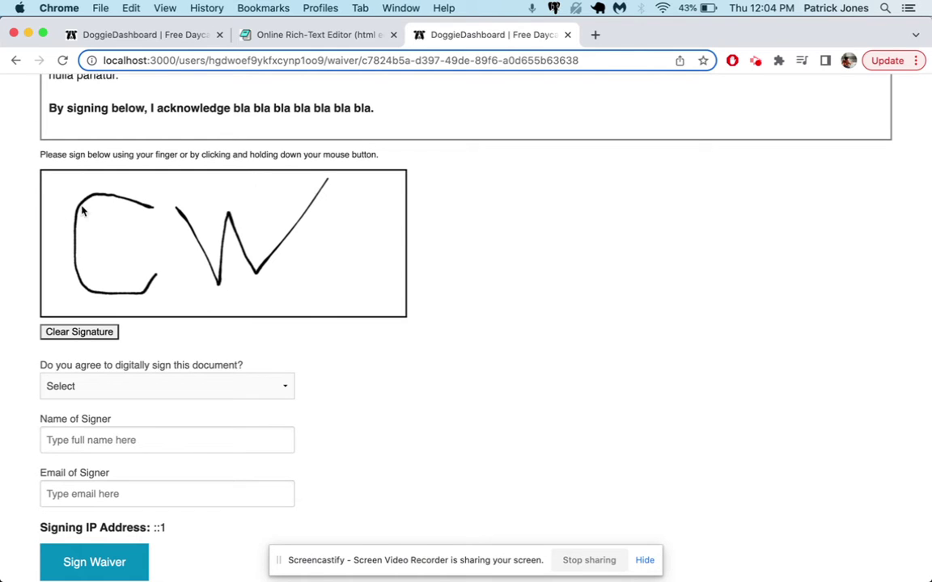
pyautogui.click(79, 330)
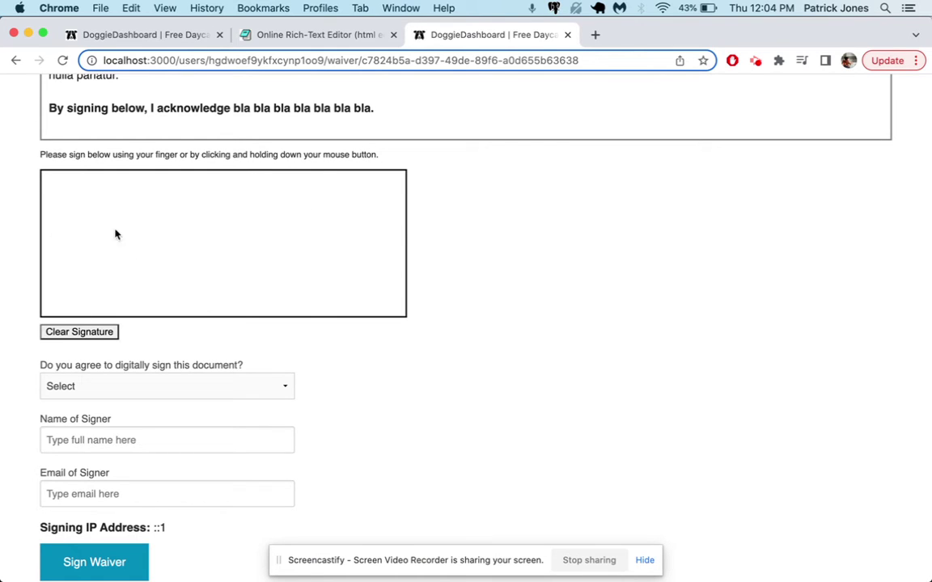
# Draw 'CJ' initials, glance at the requests tab, and clear the pad again.
pyautogui.moveTo(124, 207)
pyautogui.mouseDown()
pyautogui.moveTo(76, 203)
pyautogui.moveTo(81, 269)
pyautogui.moveTo(137, 270)
pyautogui.mouseUp()
pyautogui.moveTo(145, 205)
pyautogui.mouseDown()
pyautogui.moveTo(178, 259)
pyautogui.moveTo(150, 255)
pyautogui.mouseUp()
pyautogui.moveTo(142, 208)
pyautogui.mouseDown()
pyautogui.moveTo(203, 197)
pyautogui.moveTo(237, 260)
pyautogui.moveTo(246, 235)
pyautogui.moveTo(273, 265)
pyautogui.moveTo(301, 189)
pyautogui.mouseUp()
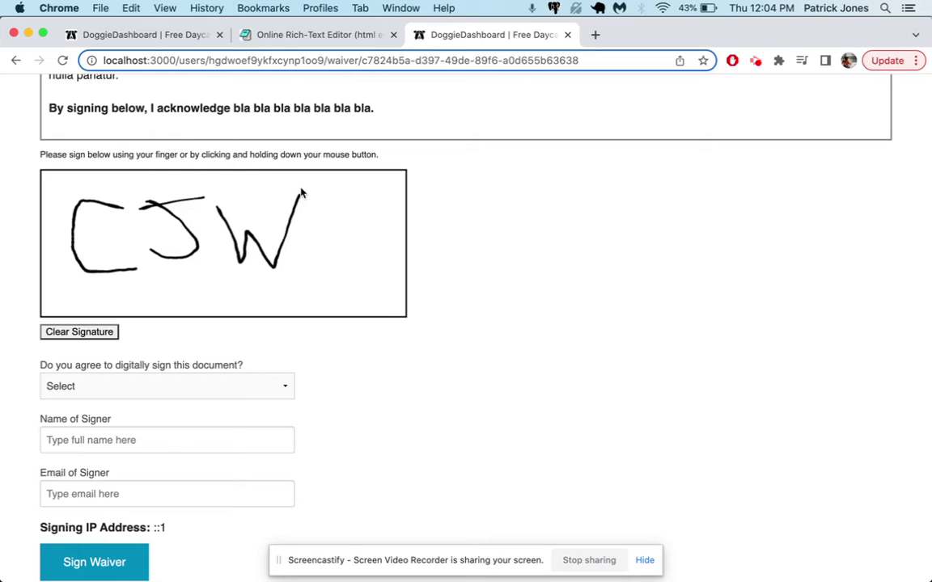
pyautogui.click(155, 32)
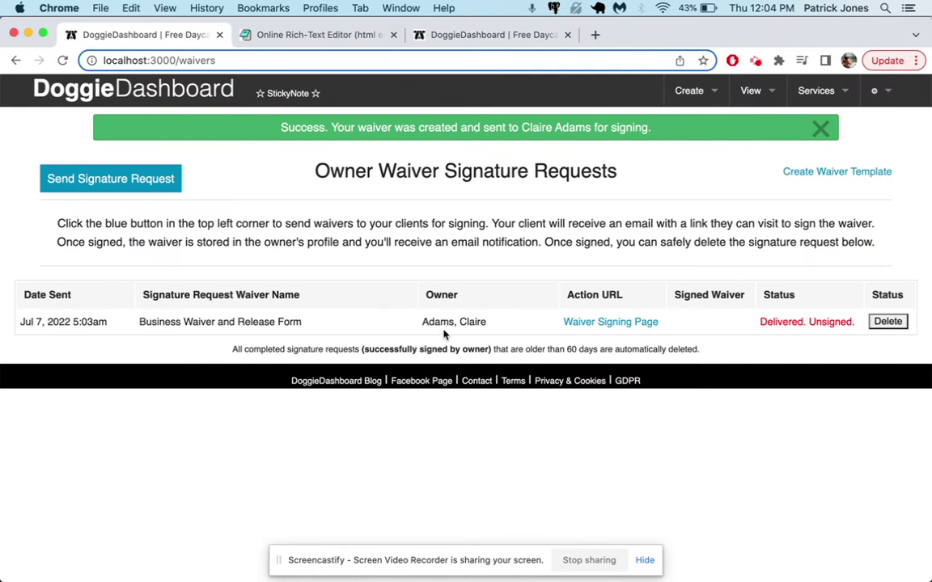
pyautogui.click(459, 33)
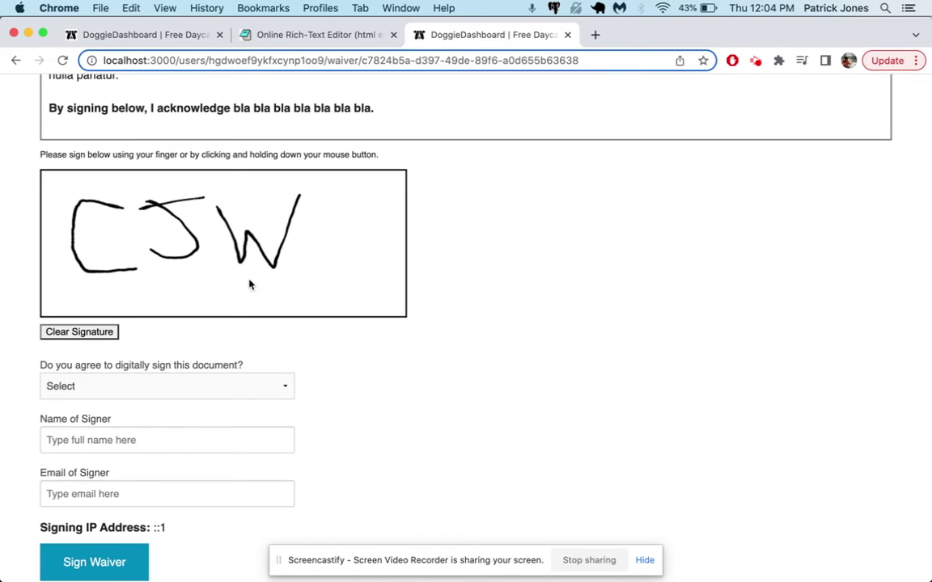
pyautogui.click(73, 332)
# Draw the final 'CJA' initials in the signature pad.
pyautogui.moveTo(153, 200)
pyautogui.mouseDown()
pyautogui.moveTo(125, 272)
pyautogui.moveTo(150, 272)
pyautogui.mouseUp()
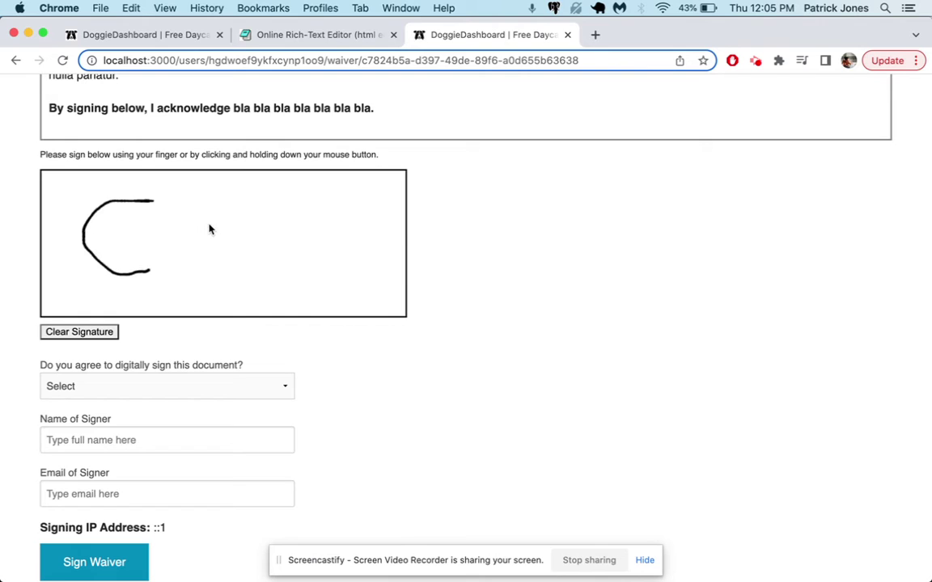
pyautogui.moveTo(165, 232)
pyautogui.mouseDown()
pyautogui.moveTo(194, 243)
pyautogui.moveTo(193, 206)
pyautogui.moveTo(203, 205)
pyautogui.mouseUp()
pyautogui.moveTo(228, 279); pyautogui.dragTo(266, 261)
pyautogui.moveTo(225, 232); pyautogui.dragTo(262, 232)
# Choose Yes for digital signing, enter the signer's full name and e-mail, and click Sign Waiver.
pyautogui.scroll(-1, 125, 364)
pyautogui.click(91, 348)
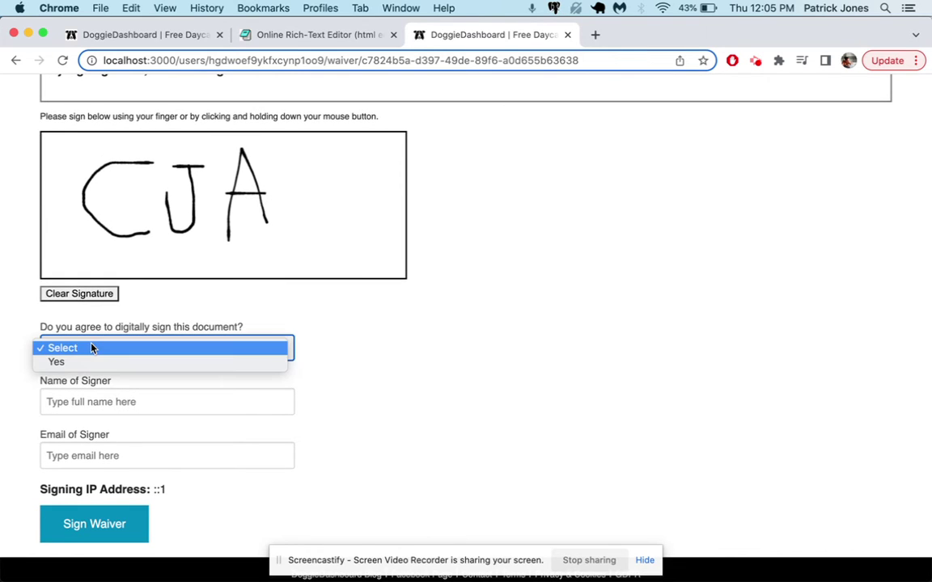
pyautogui.click(91, 364)
pyautogui.click(92, 399)
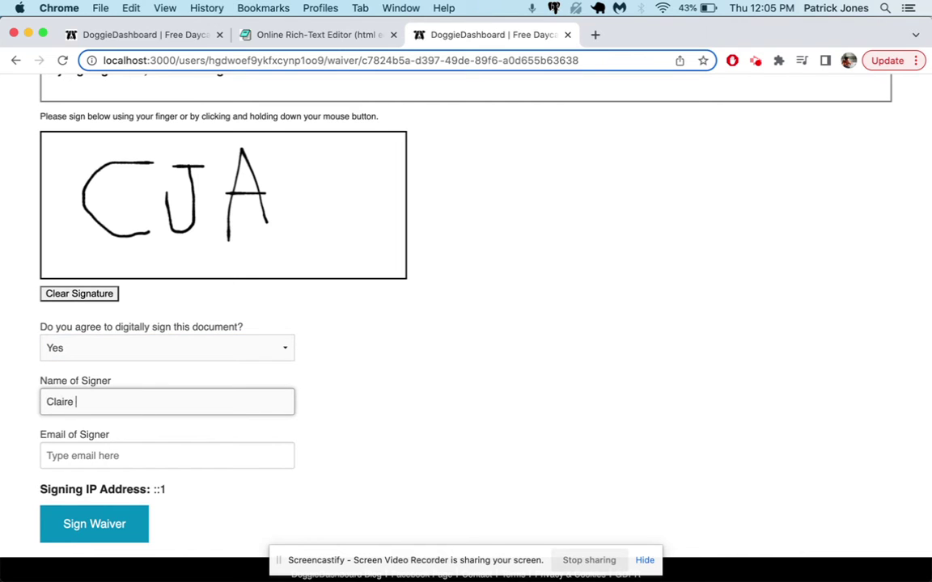
pyautogui.press('Tab')
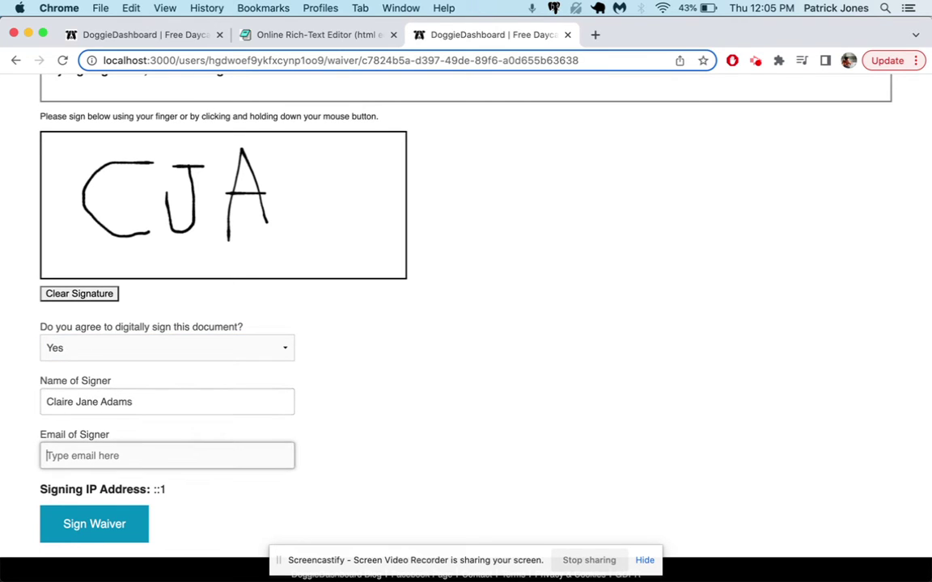
pyautogui.write('claire@example.com')
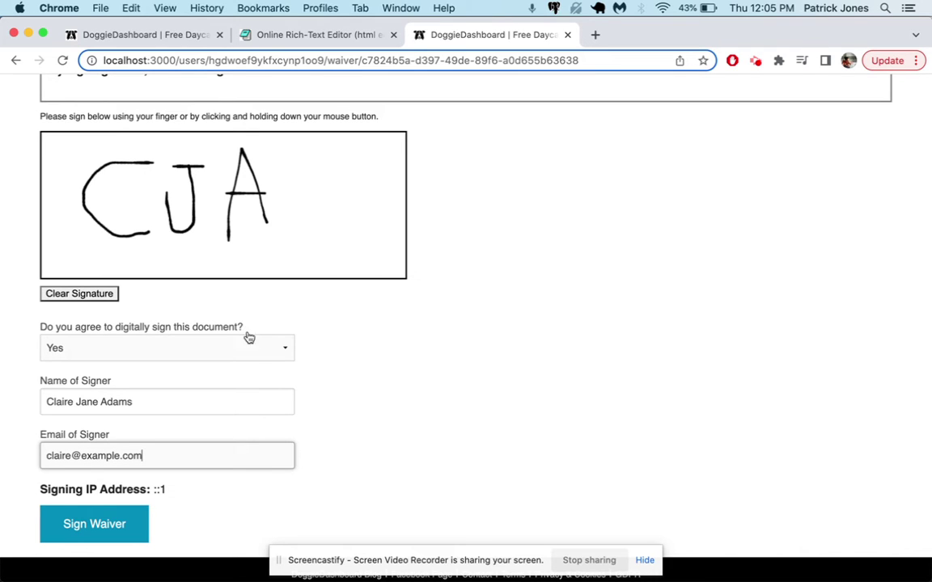
pyautogui.click(90, 536)
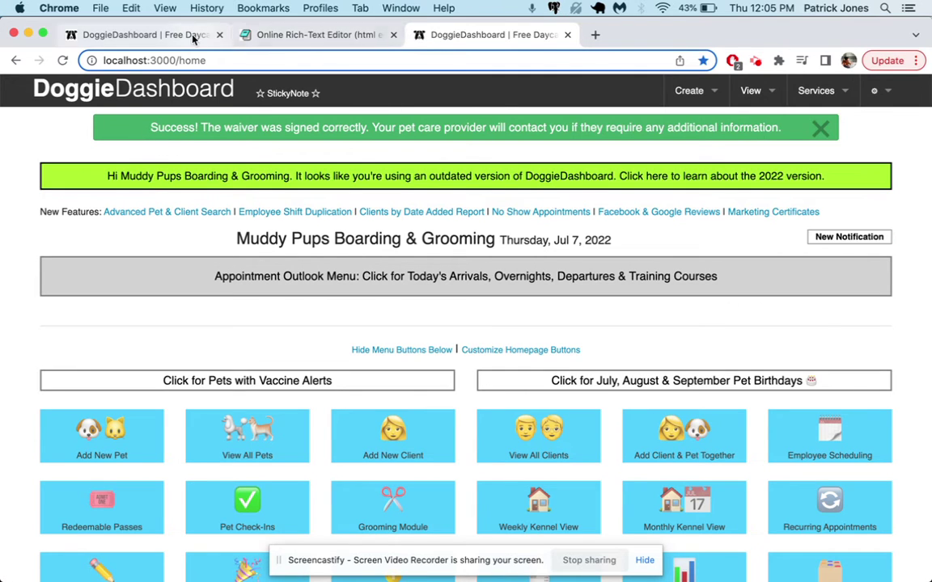
# Open the waiver-signed notification e-mail and follow its link to the signed waiver PDF.
pyautogui.click(139, 38)
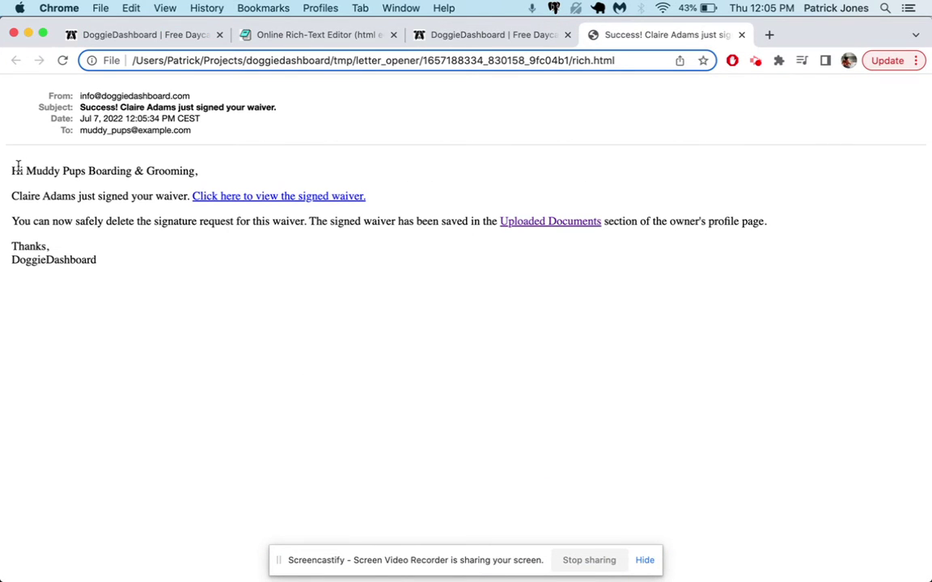
pyautogui.tripleClick(298, 170)
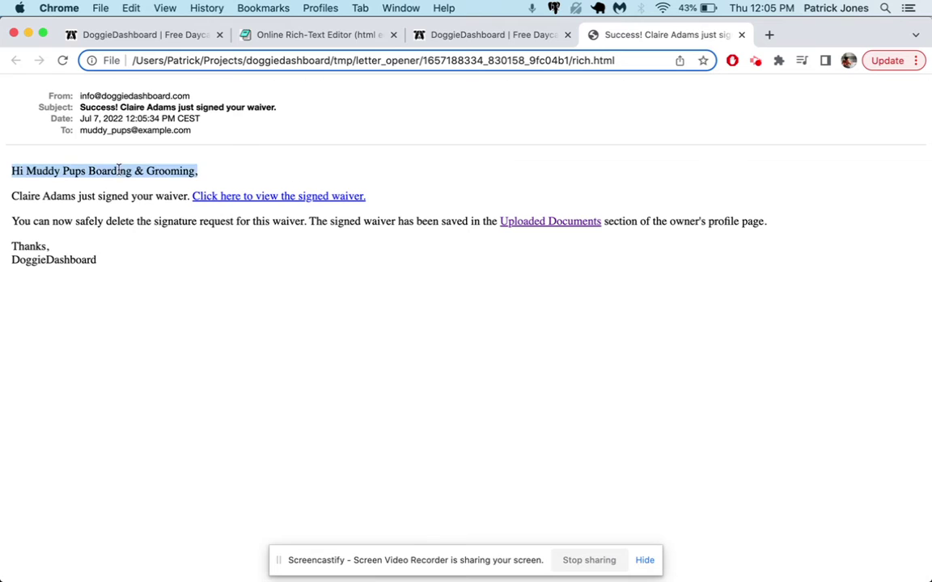
pyautogui.tripleClick(53, 170)
pyautogui.click(624, 35)
pyautogui.click(335, 289)
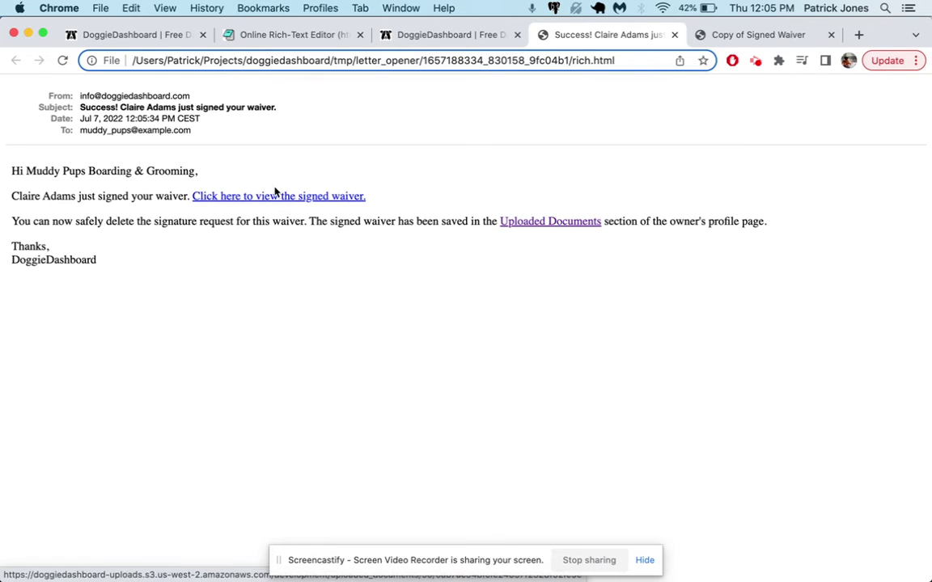
pyautogui.click(303, 198)
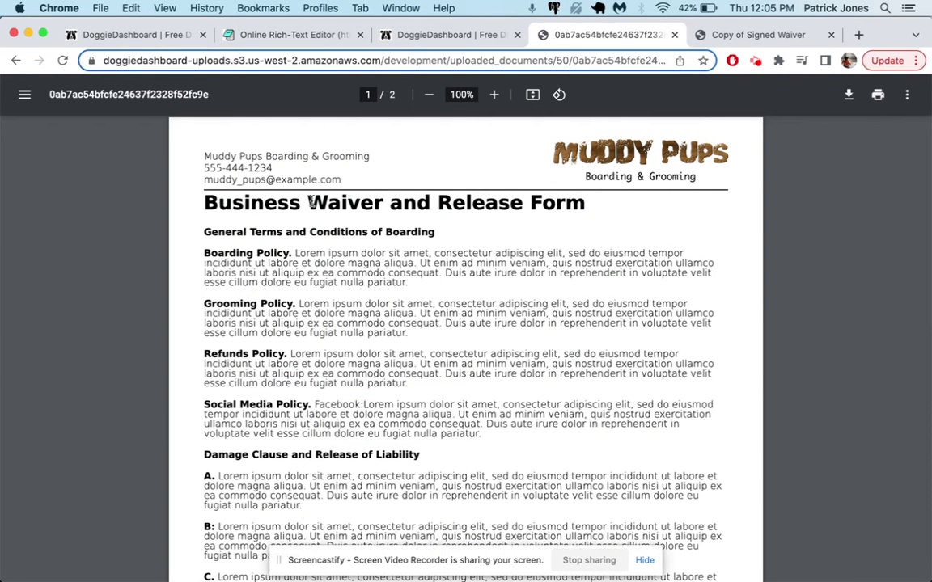
pyautogui.scroll(-10, 310, 201)
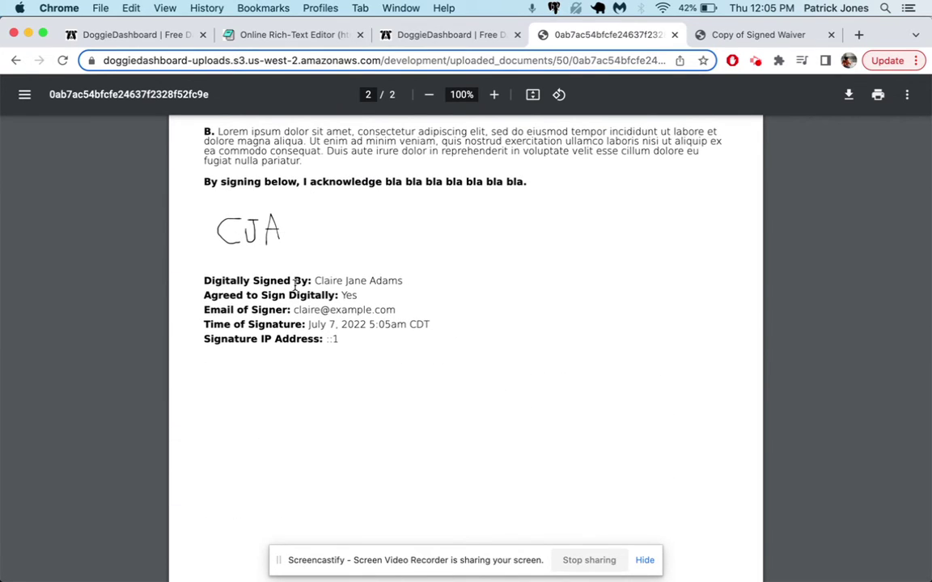
pyautogui.moveTo(284, 280); pyautogui.dragTo(346, 280)
pyautogui.moveTo(262, 297); pyautogui.dragTo(339, 296)
pyautogui.tripleClick(275, 309)
pyautogui.tripleClick(289, 323)
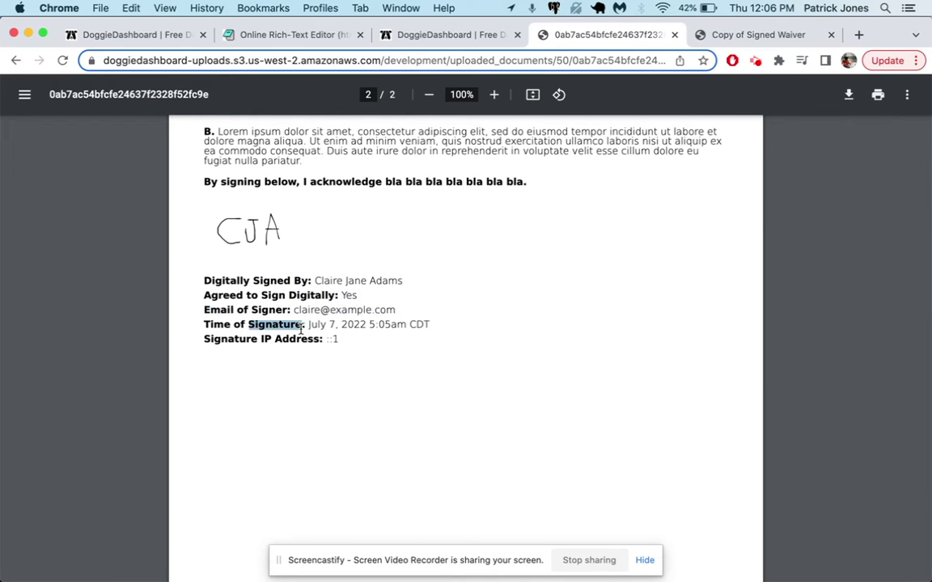
pyautogui.click(325, 343)
pyautogui.tripleClick(325, 343)
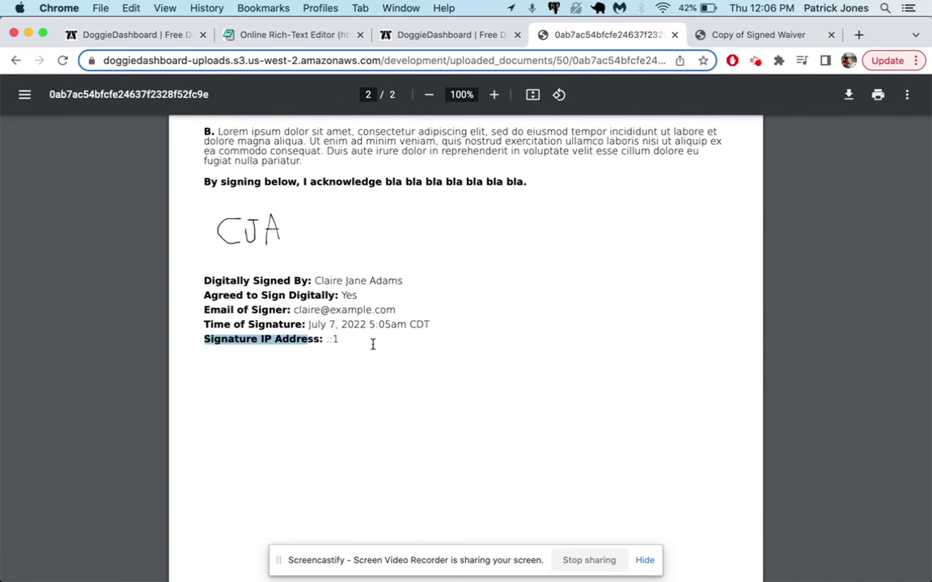
pyautogui.scroll(15, 338, 291)
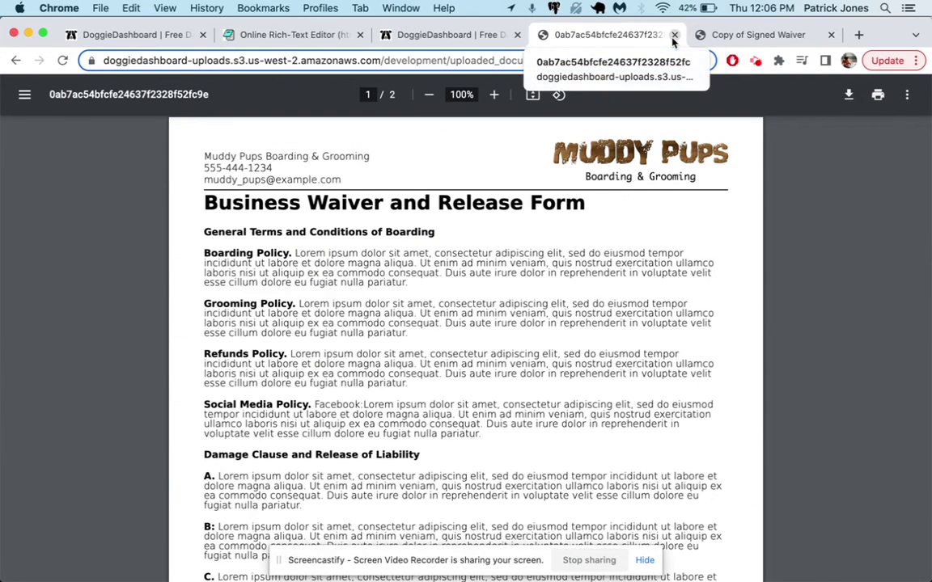
# Close the PDF and e-mail tabs, then take action on the waiver-signed notification.
pyautogui.click(673, 36)
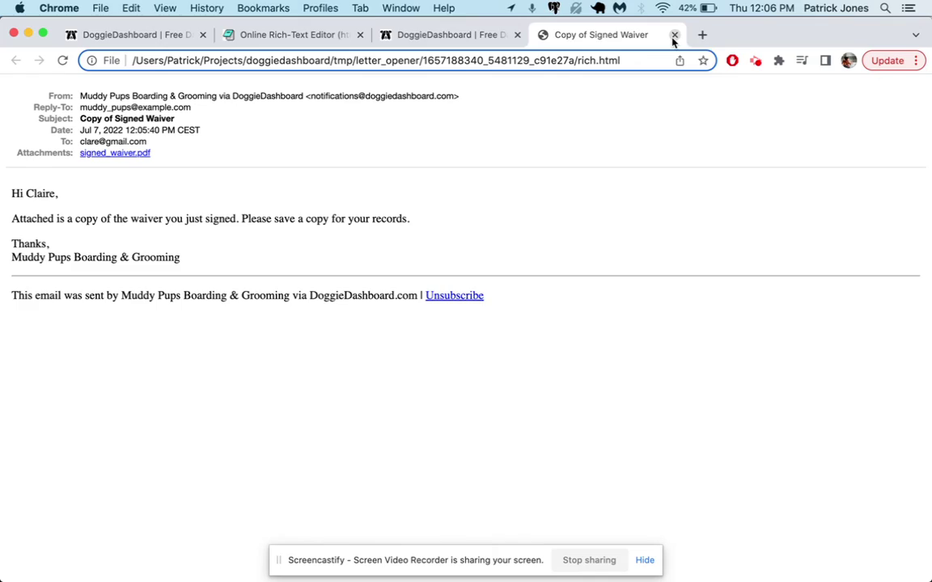
pyautogui.click(673, 35)
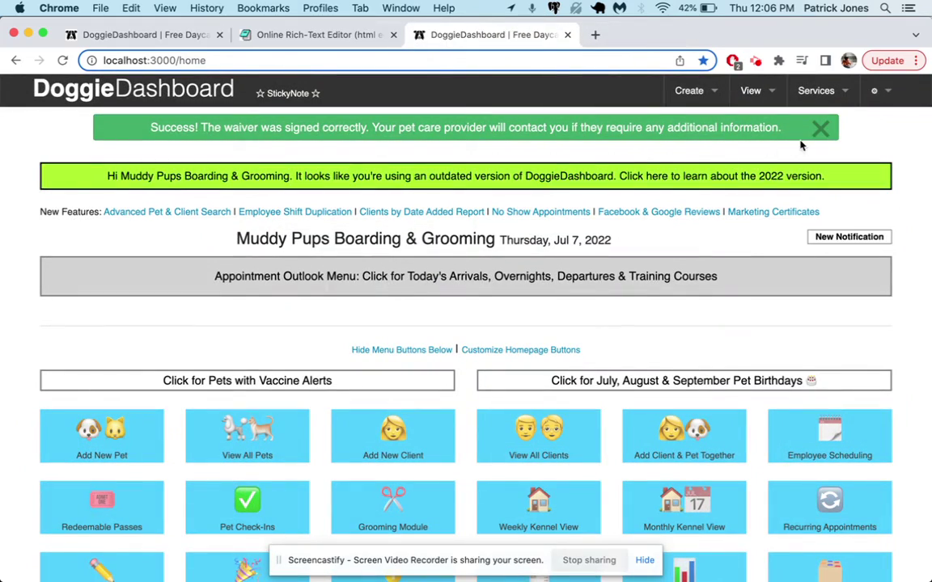
pyautogui.click(843, 240)
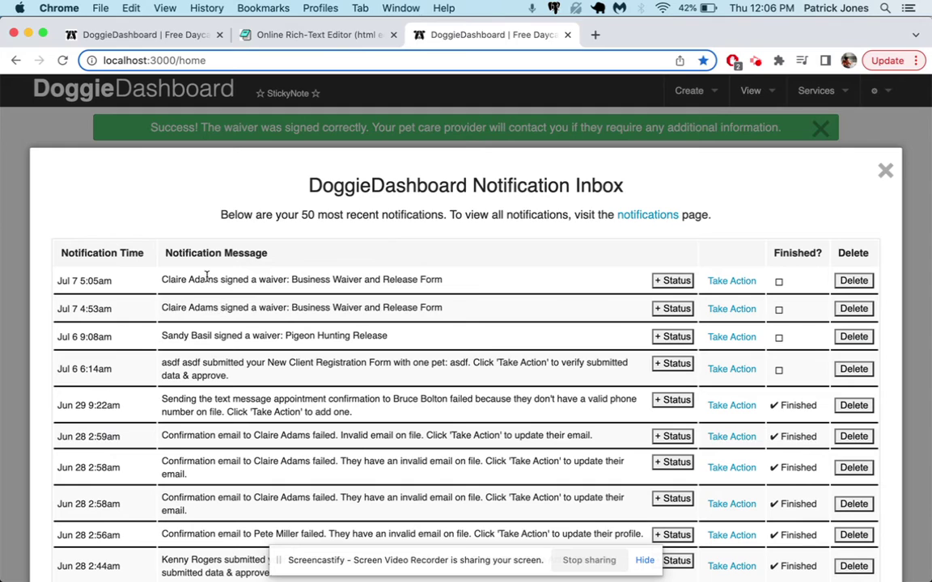
pyautogui.click(733, 281)
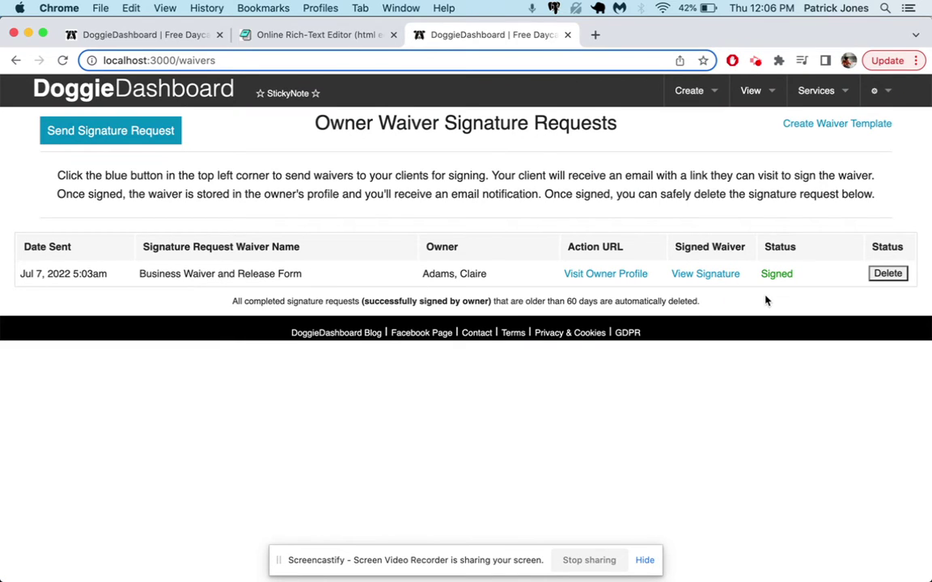
# Send the Business Waiver and Release Form to the second owner and close the e-mail preview.
pyautogui.click(136, 131)
pyautogui.click(348, 233)
pyautogui.click(389, 242)
pyautogui.click(389, 269)
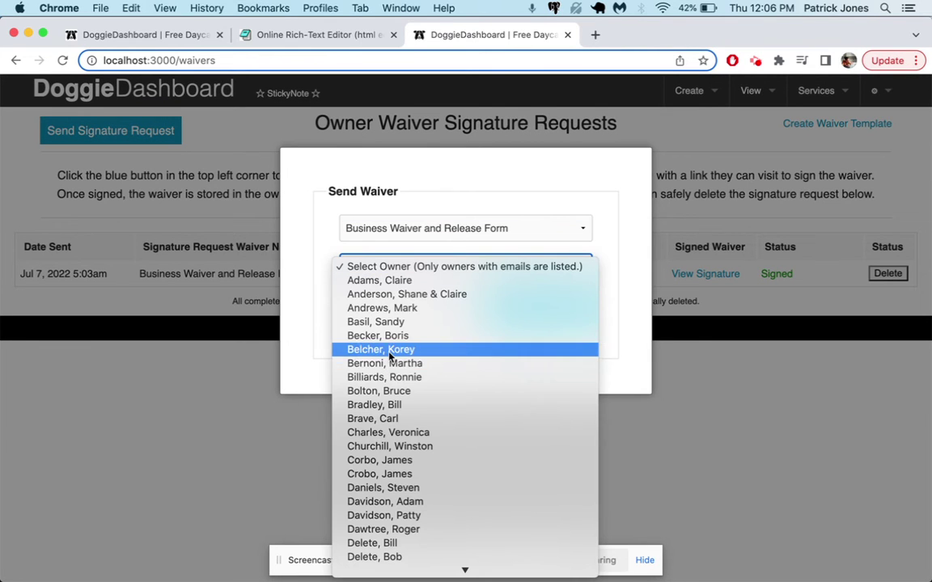
pyautogui.click(391, 351)
pyautogui.click(542, 330)
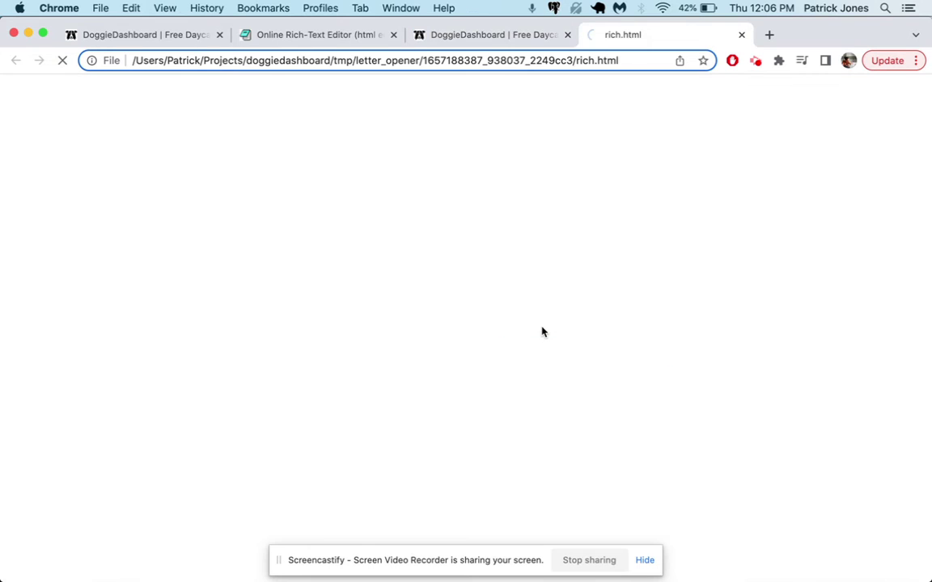
pyautogui.click(738, 35)
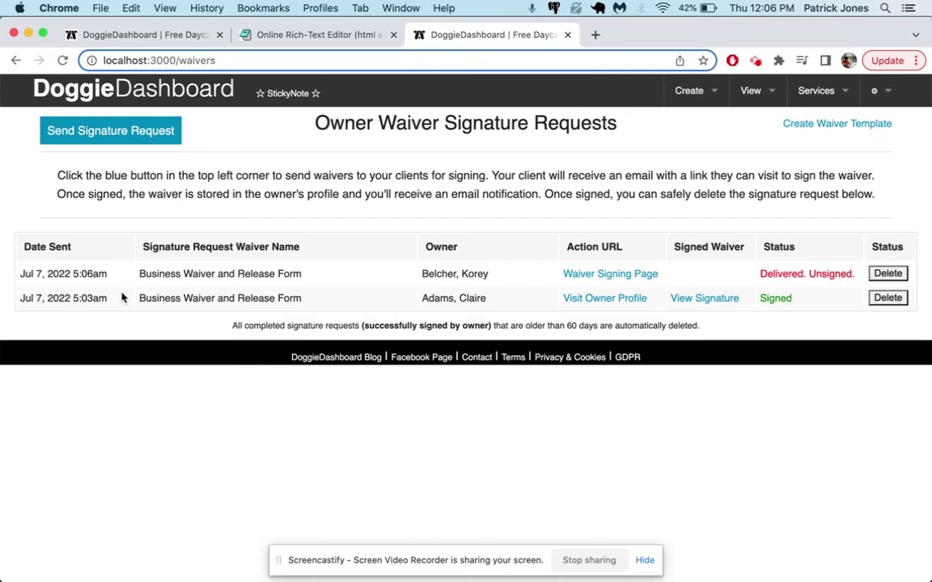
# Check the list shows the Signed request alongside the new Delivered. Unsigned one.
pyautogui.moveTo(487, 299); pyautogui.dragTo(429, 299)
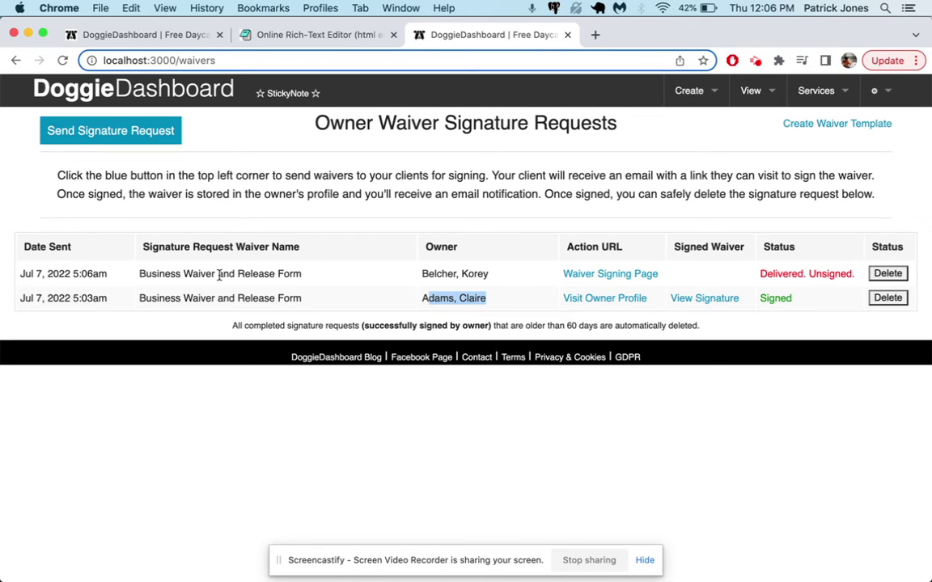
pyautogui.tripleClick(483, 275)
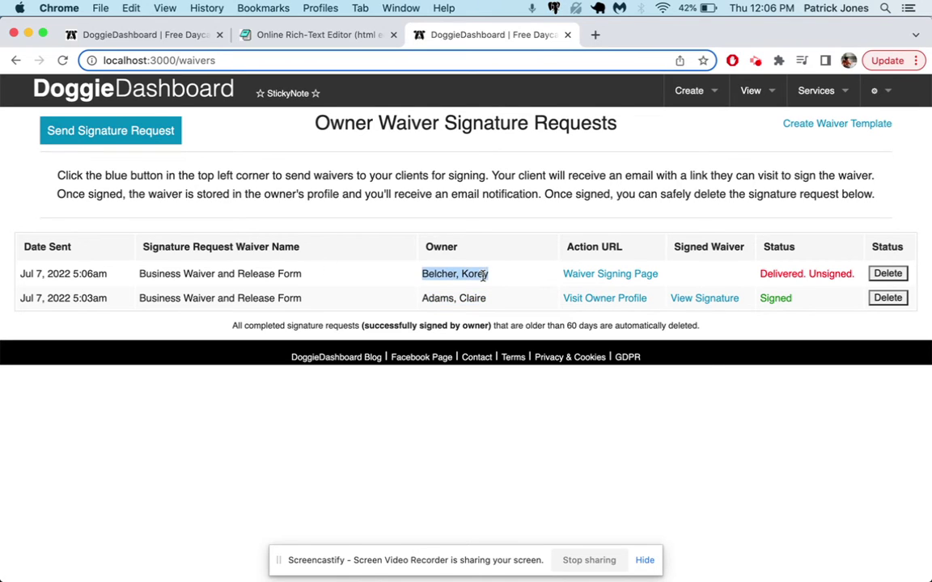
pyautogui.tripleClick(770, 275)
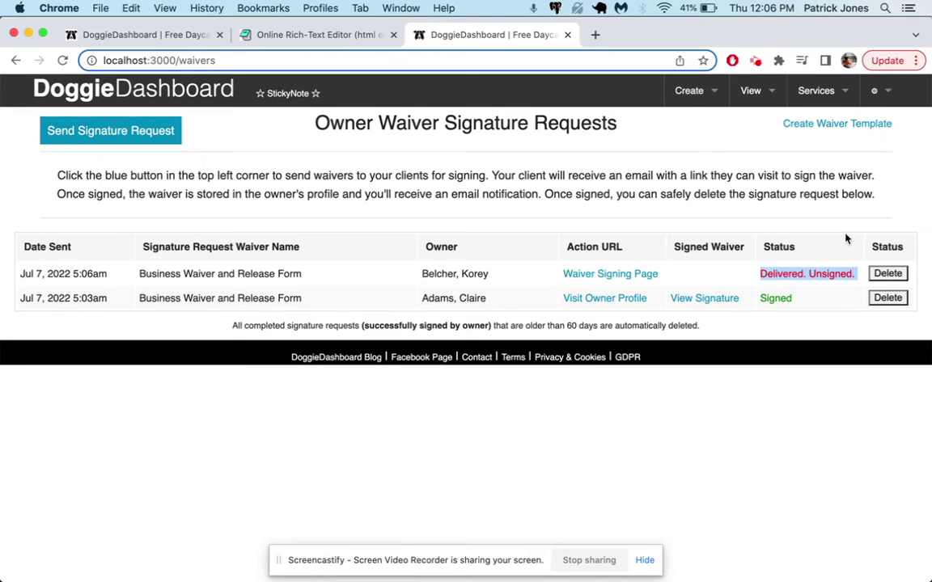
pyautogui.click(786, 272)
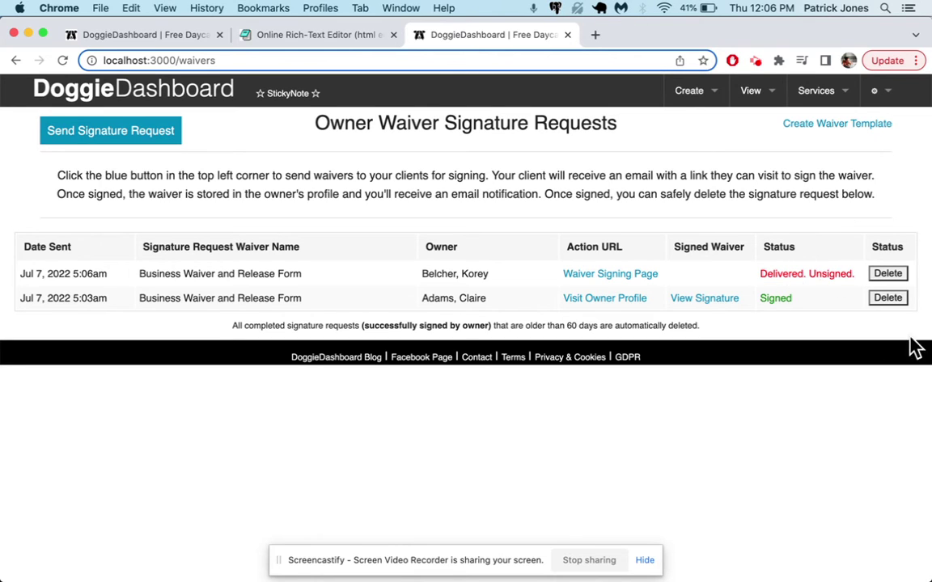
# Open the signed owner's profile and view the stored Business Waiver PDF down to the drawn initials.
pyautogui.click(603, 299)
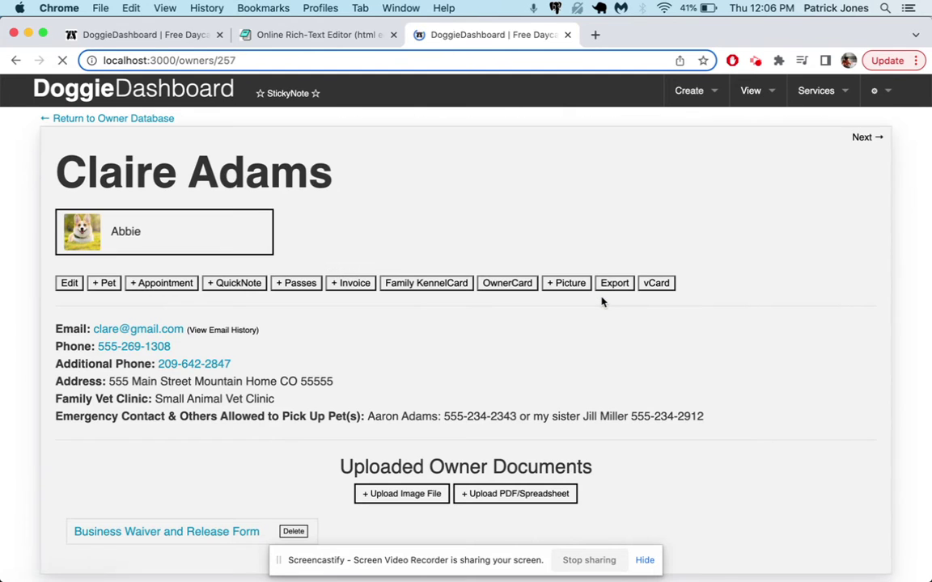
pyautogui.scroll(-2, 285, 229)
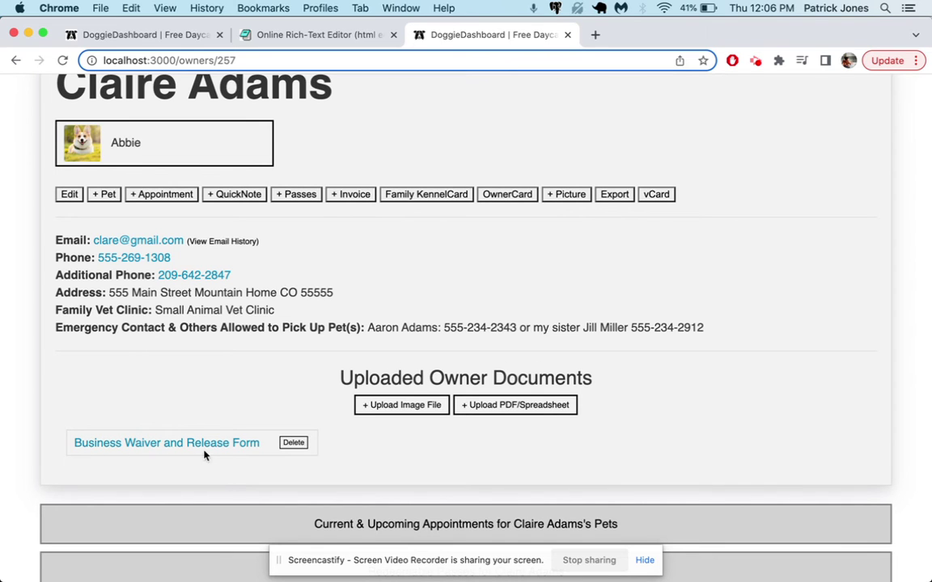
pyautogui.click(145, 446)
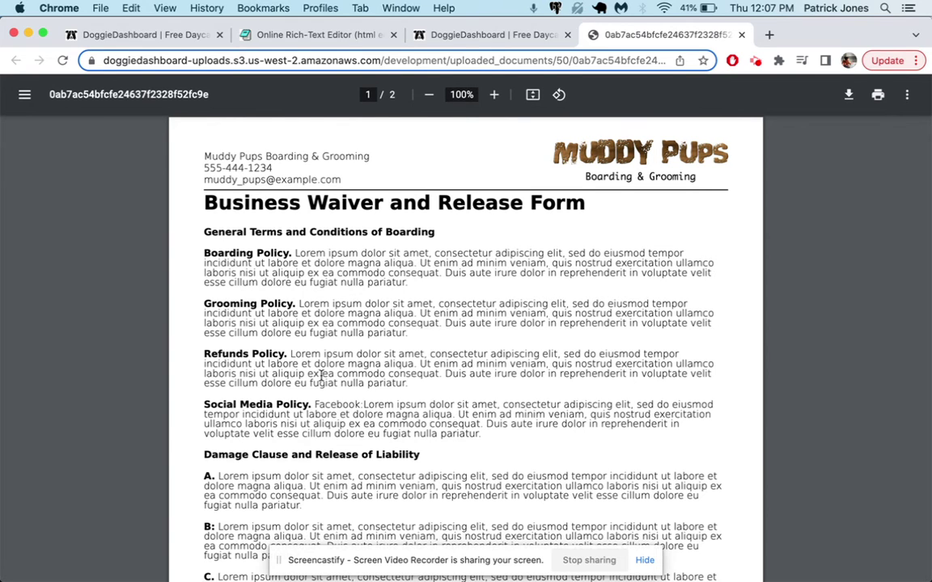
pyautogui.scroll(-20, 321, 375)
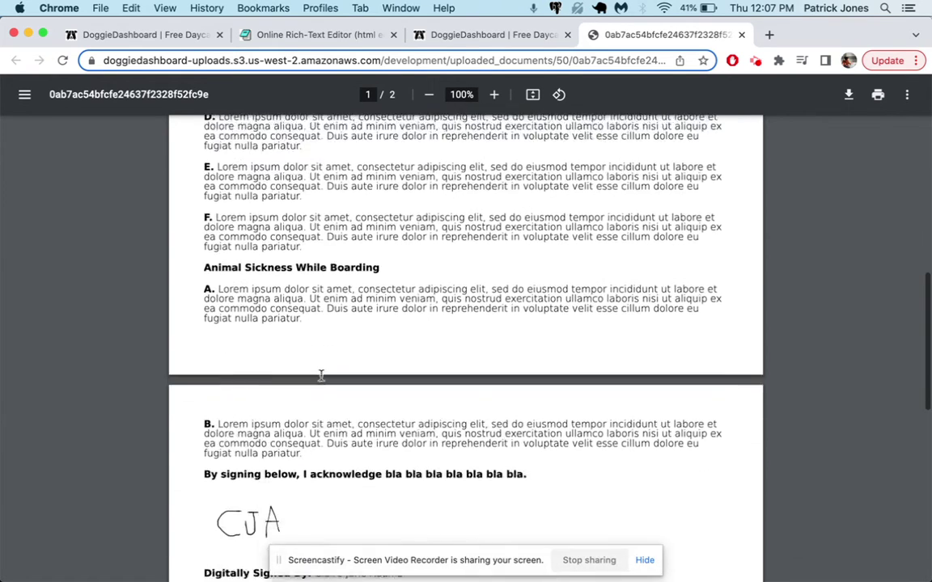
pyautogui.scroll(-1, 321, 375)
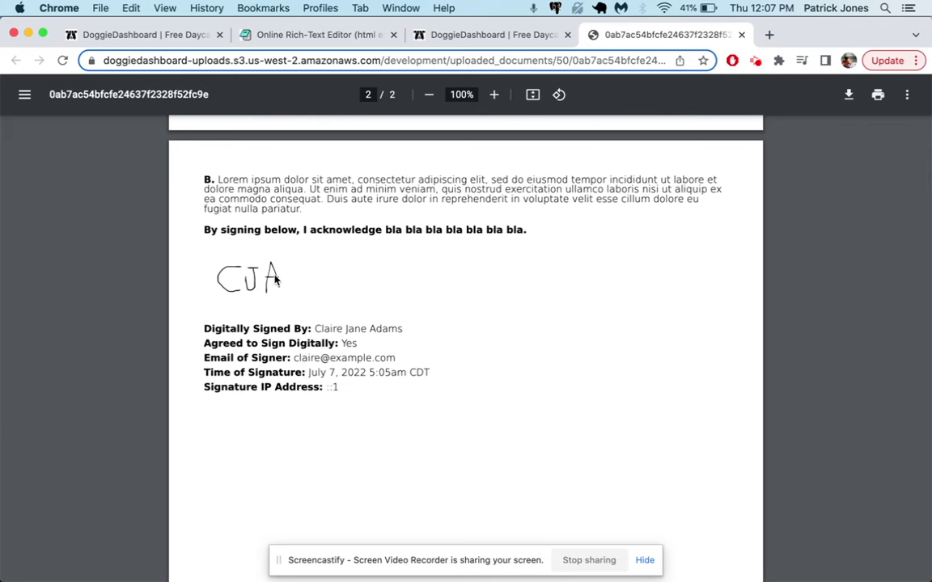
pyautogui.scroll(20, 363, 250)
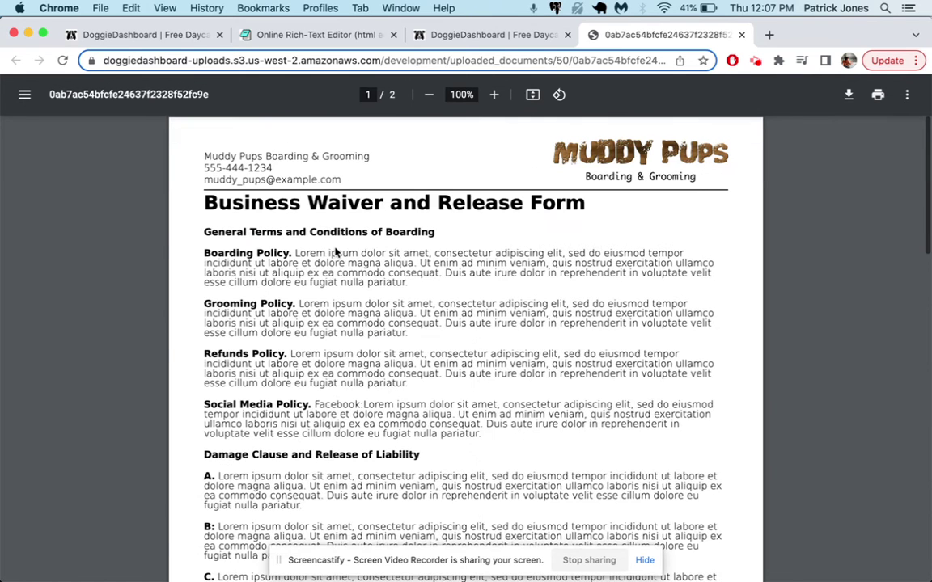
pyautogui.click(739, 35)
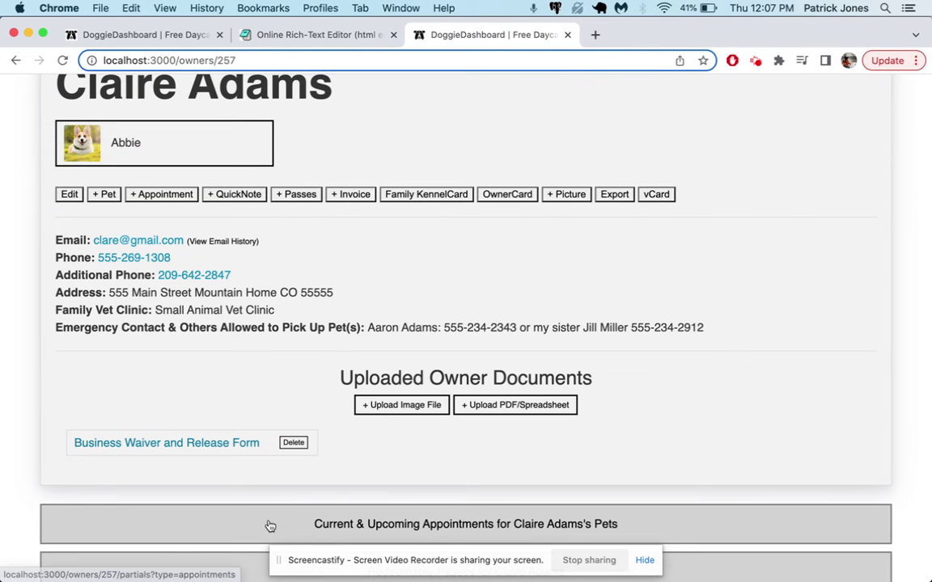
# Refresh the signature requests list and delete the signed owner's request, confirming with OK.
pyautogui.click(187, 39)
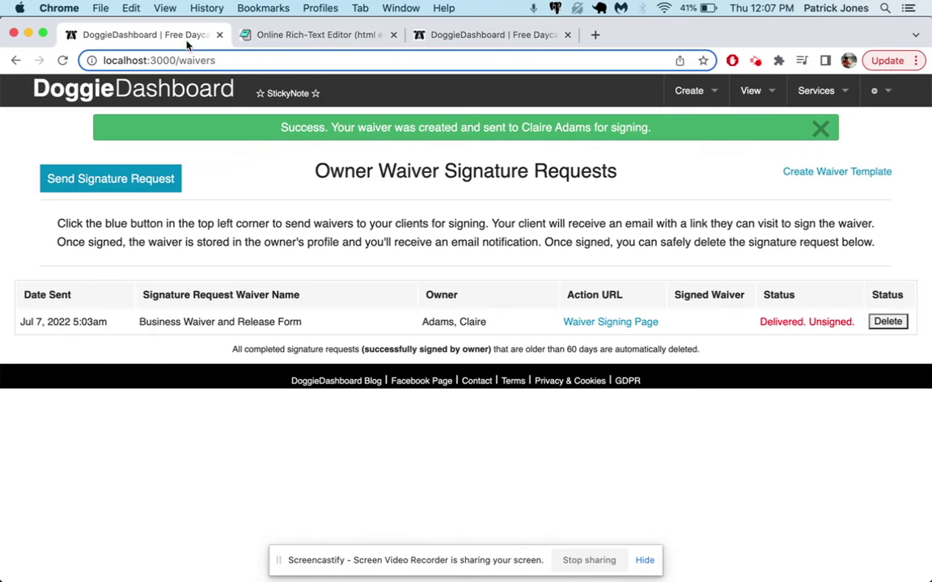
pyautogui.press('super+r')
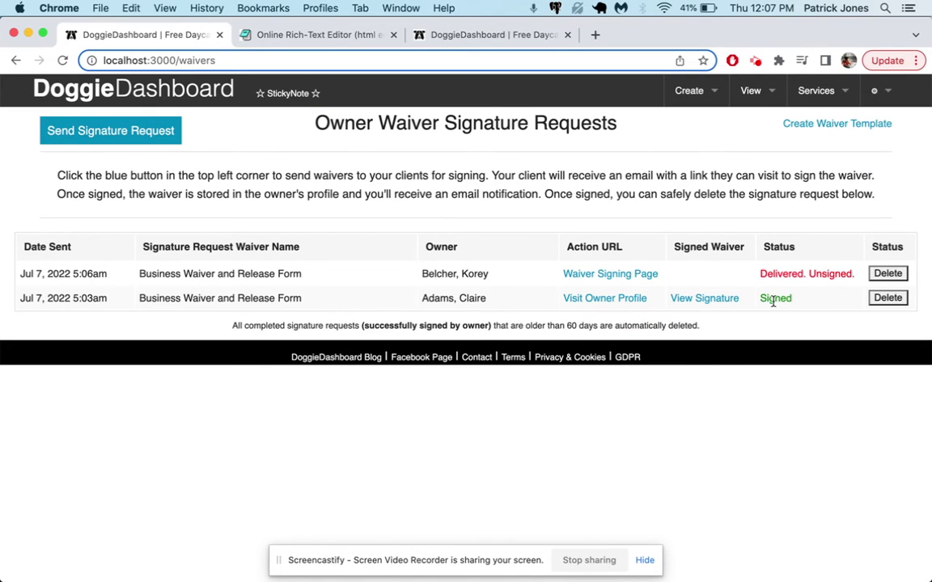
pyautogui.click(894, 302)
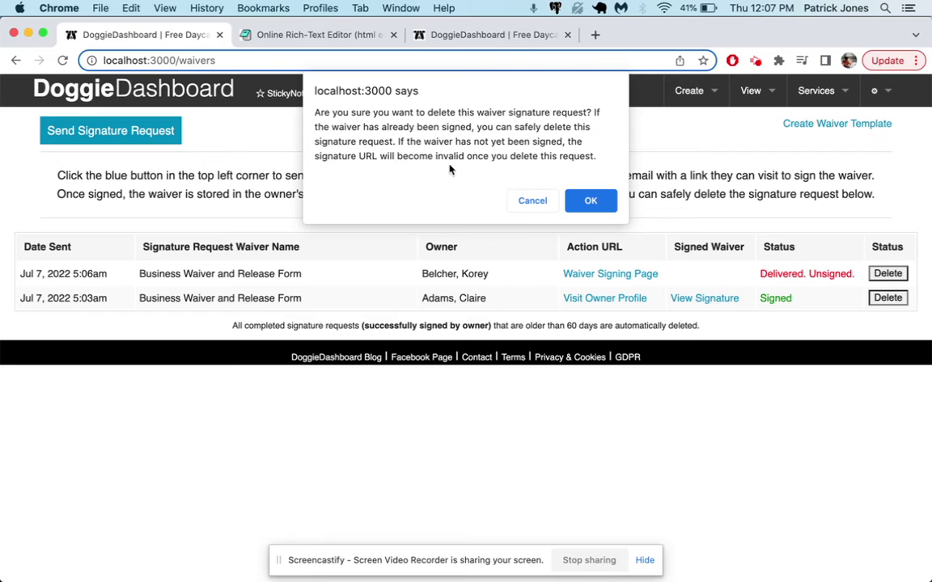
pyautogui.click(592, 202)
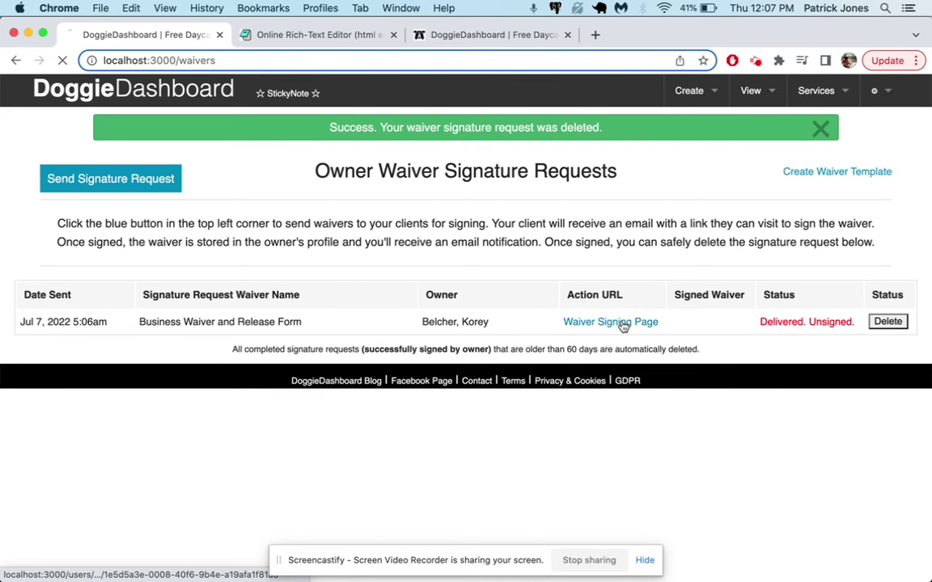
# Open the signing page for the unsigned waiver request, then clear a messy first signature attempt.
pyautogui.click(620, 323)
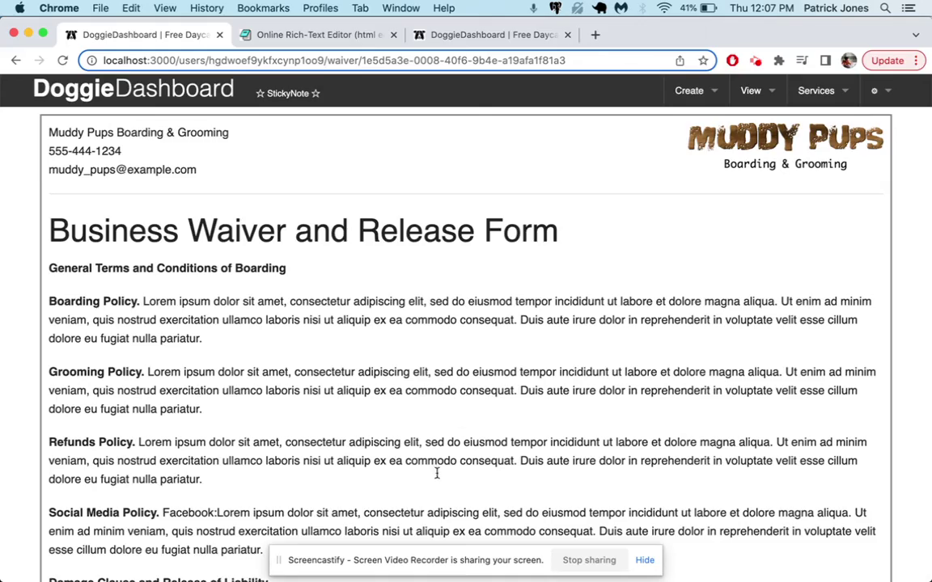
pyautogui.scroll(-4, 449, 445)
pyautogui.scroll(4, 436, 477)
pyautogui.scroll(-5, 446, 347)
pyautogui.scroll(5, 451, 342)
pyautogui.scroll(-15, 445, 343)
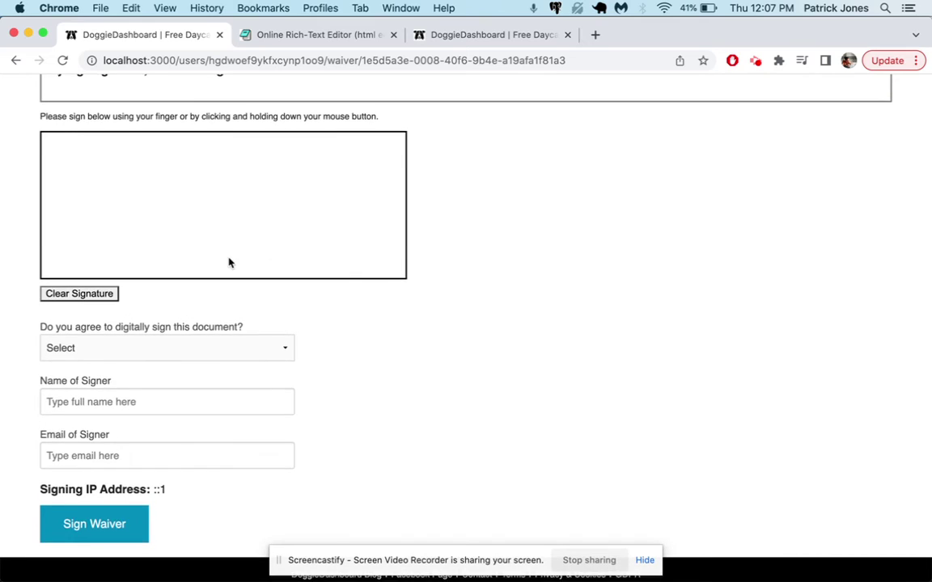
pyautogui.scroll(2, 230, 262)
pyautogui.moveTo(144, 250)
pyautogui.mouseDown()
pyautogui.moveTo(68, 252)
pyautogui.moveTo(144, 311)
pyautogui.mouseUp()
pyautogui.moveTo(200, 241); pyautogui.dragTo(214, 325)
pyautogui.moveTo(181, 237); pyautogui.dragTo(243, 301)
pyautogui.click(80, 369)
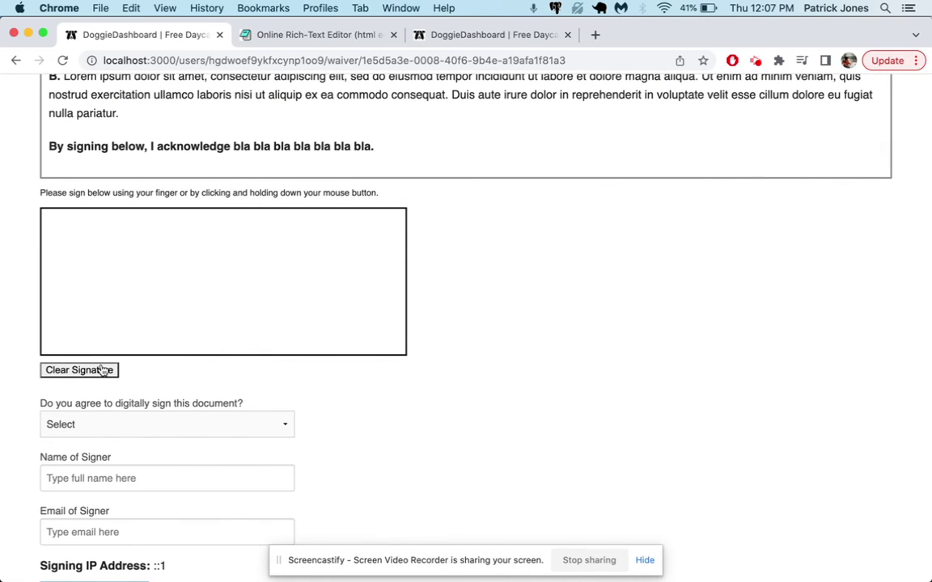
# Draw the initials KB in the signature box.
pyautogui.moveTo(123, 230); pyautogui.dragTo(124, 331)
pyautogui.moveTo(108, 297); pyautogui.dragTo(185, 219)
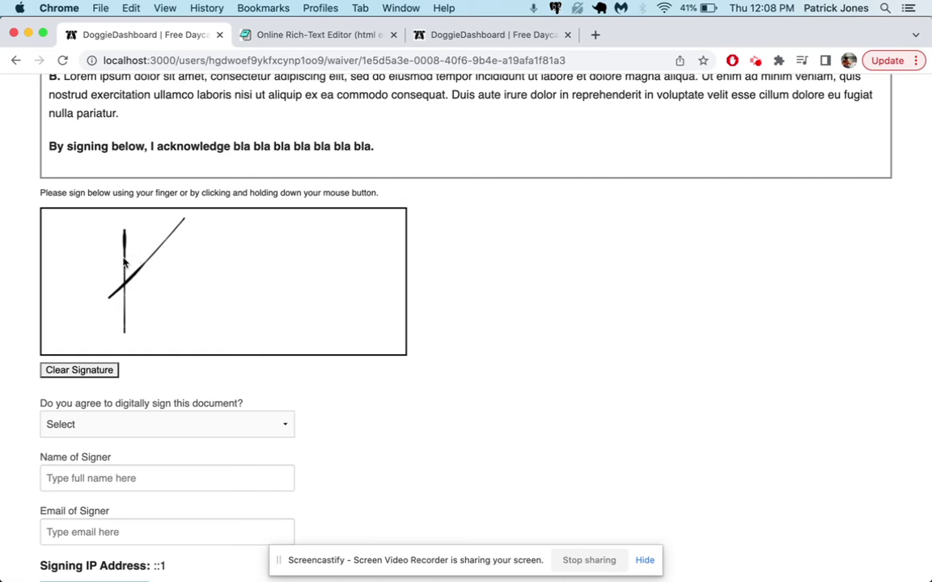
pyautogui.moveTo(118, 259); pyautogui.dragTo(195, 340)
pyautogui.moveTo(224, 238); pyautogui.dragTo(235, 340)
pyautogui.moveTo(194, 253)
pyautogui.mouseDown()
pyautogui.moveTo(218, 230)
pyautogui.moveTo(257, 344)
pyautogui.mouseUp()
pyautogui.scroll(-3, 187, 419)
# Agree to sign digitally, enter the signer's name and email, submit the waiver, and dismiss the success message.
pyautogui.click(140, 348)
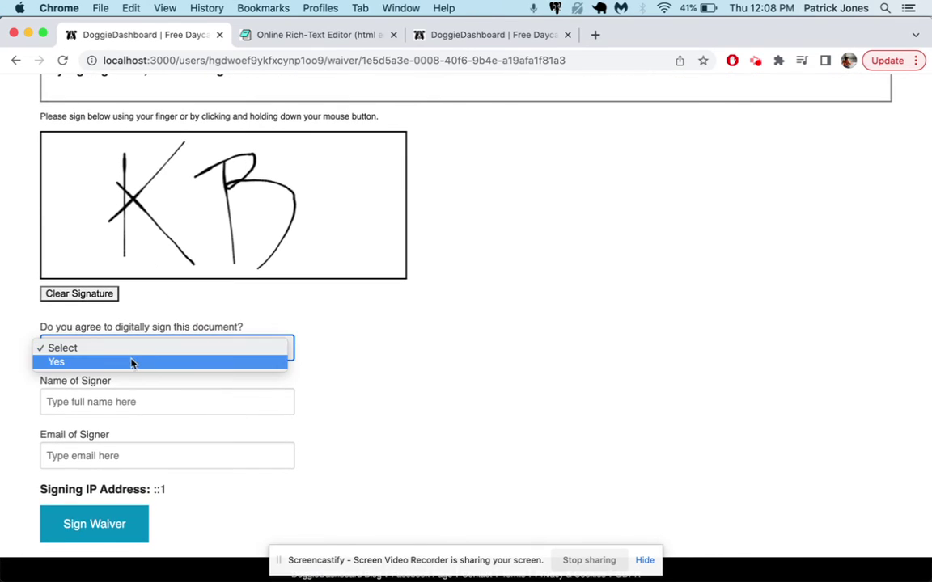
pyautogui.click(129, 362)
pyautogui.click(114, 401)
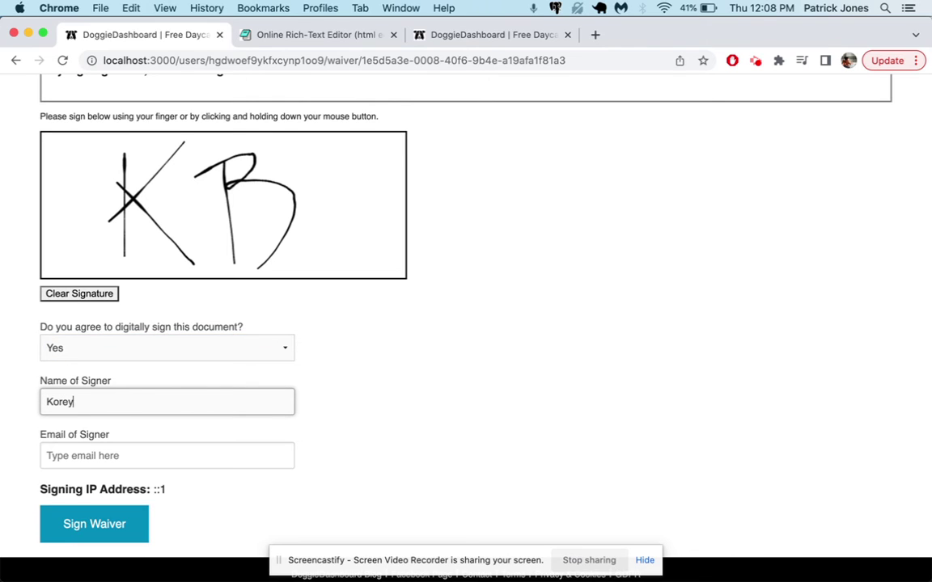
pyautogui.press('Tab')
pyautogui.write('k')
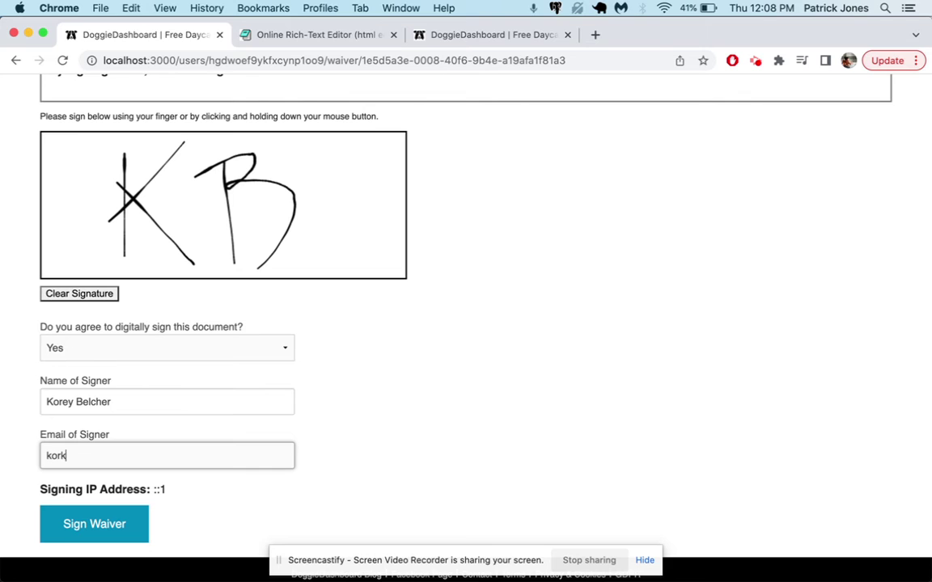
pyautogui.write('roey@example.com')
pyautogui.click(123, 516)
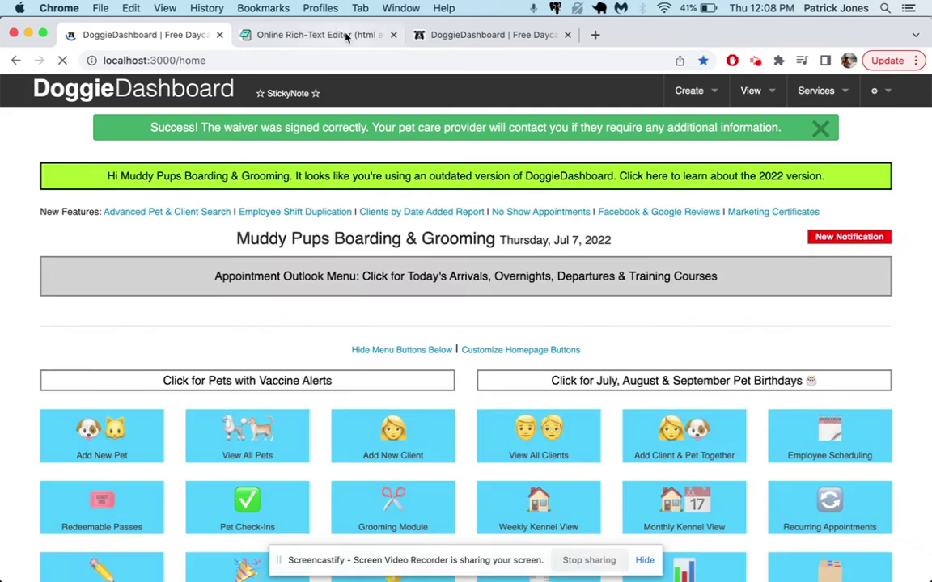
pyautogui.click(820, 127)
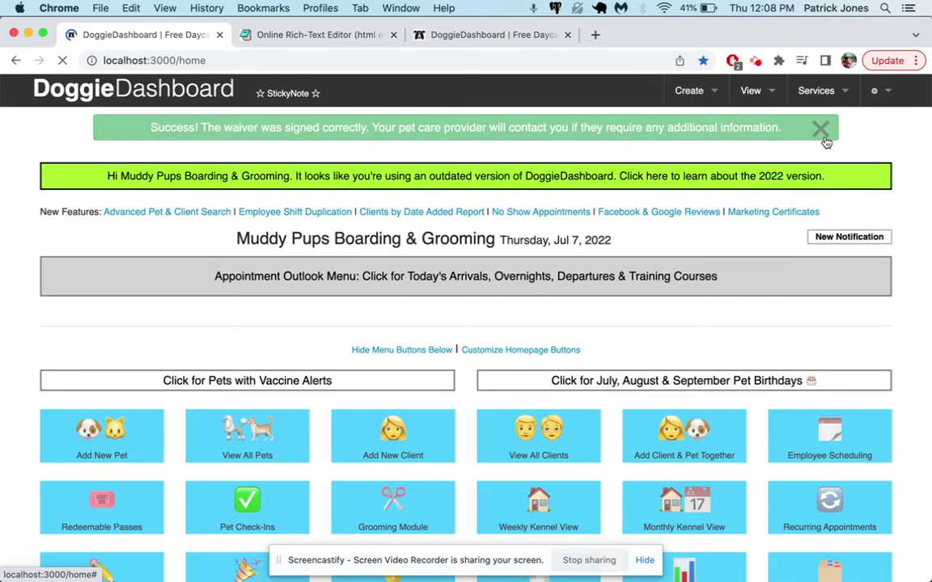
# Close the extra owner profile, the signed waiver copy and the success notification email.
pyautogui.click(550, 35)
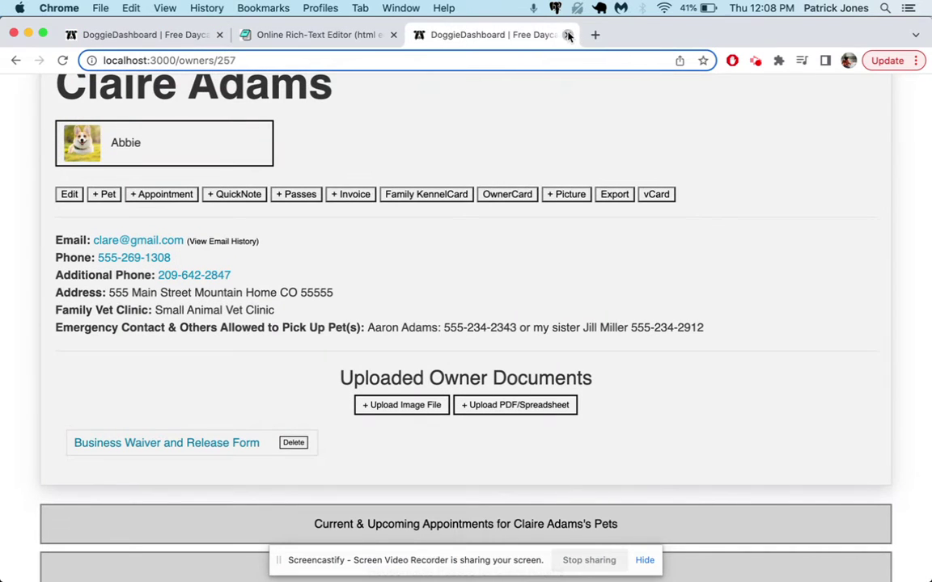
pyautogui.click(565, 34)
pyautogui.click(162, 40)
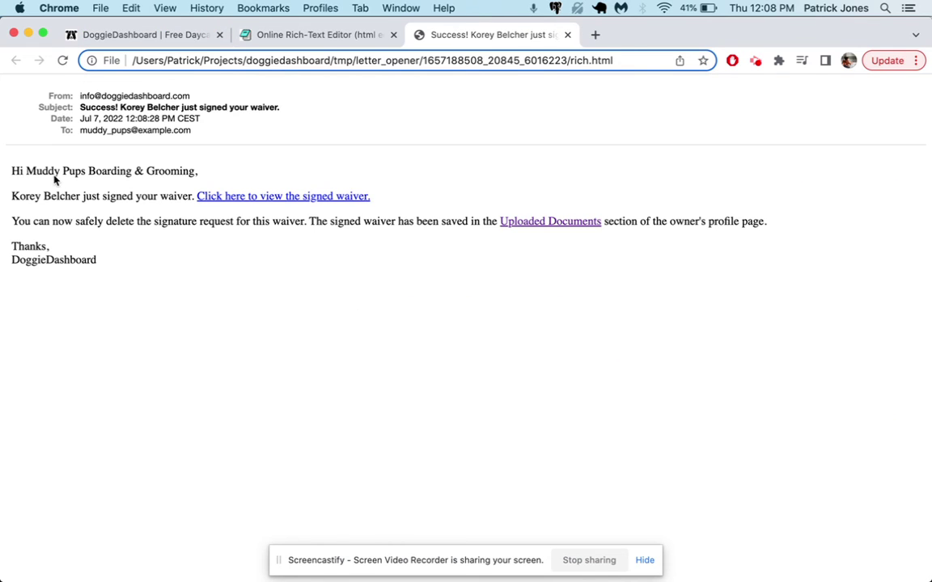
pyautogui.click(740, 34)
pyautogui.moveTo(14, 170); pyautogui.dragTo(235, 174)
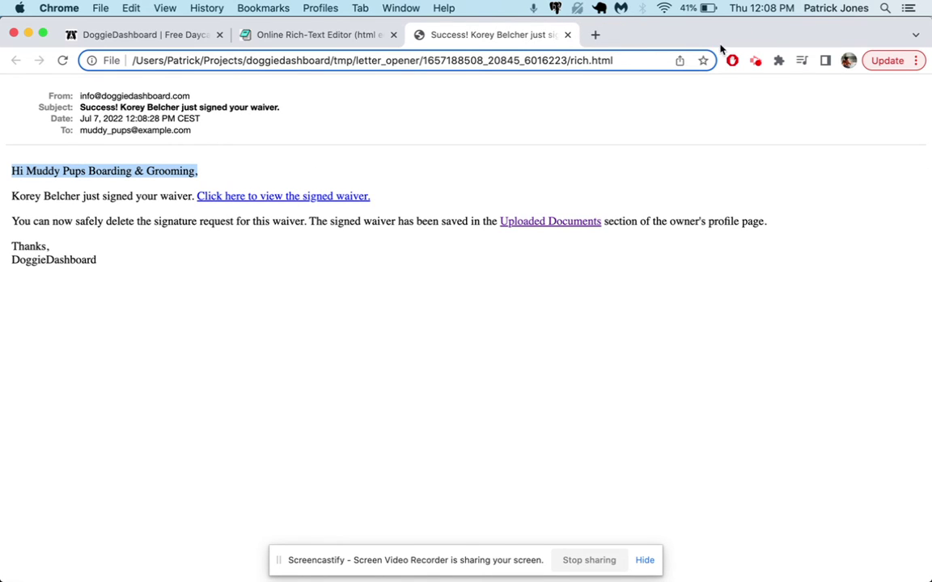
pyautogui.click(566, 34)
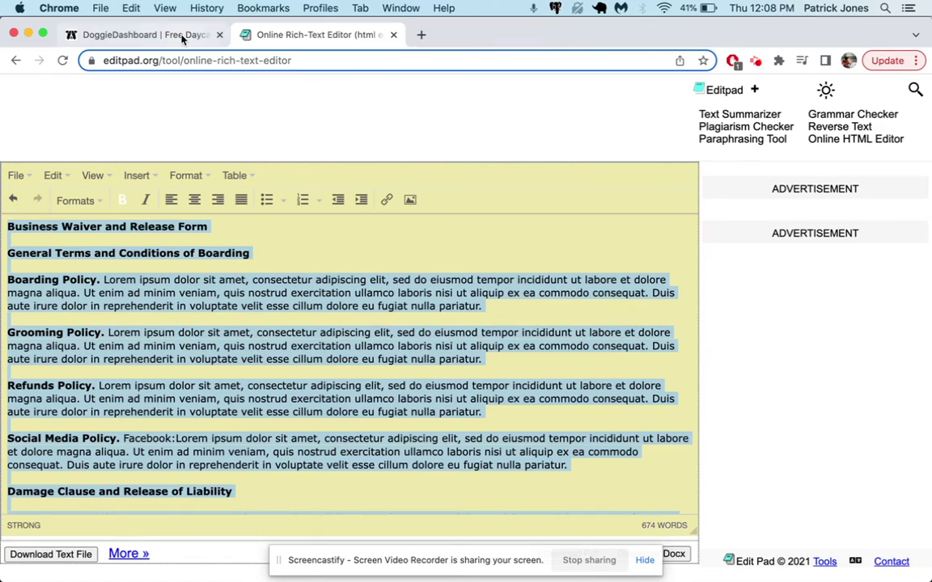
# From the dashboard home's notification inbox, take action on the newest signed-waiver notification.
pyautogui.click(177, 36)
pyautogui.click(197, 92)
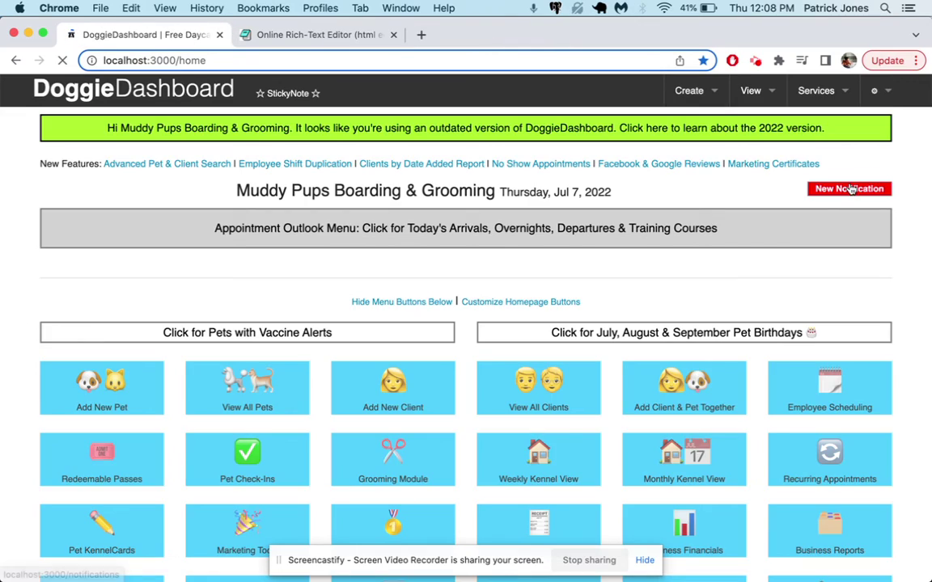
pyautogui.click(853, 188)
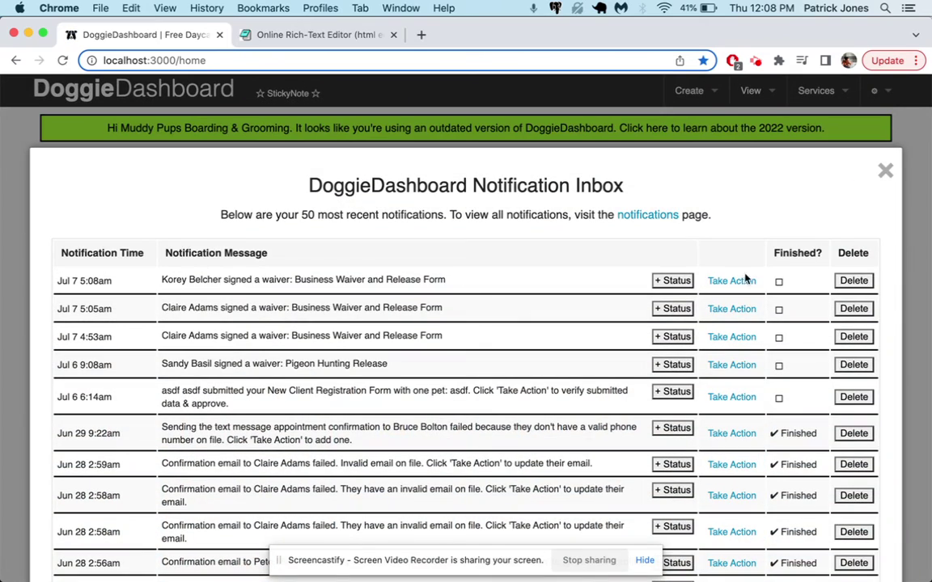
pyautogui.click(733, 281)
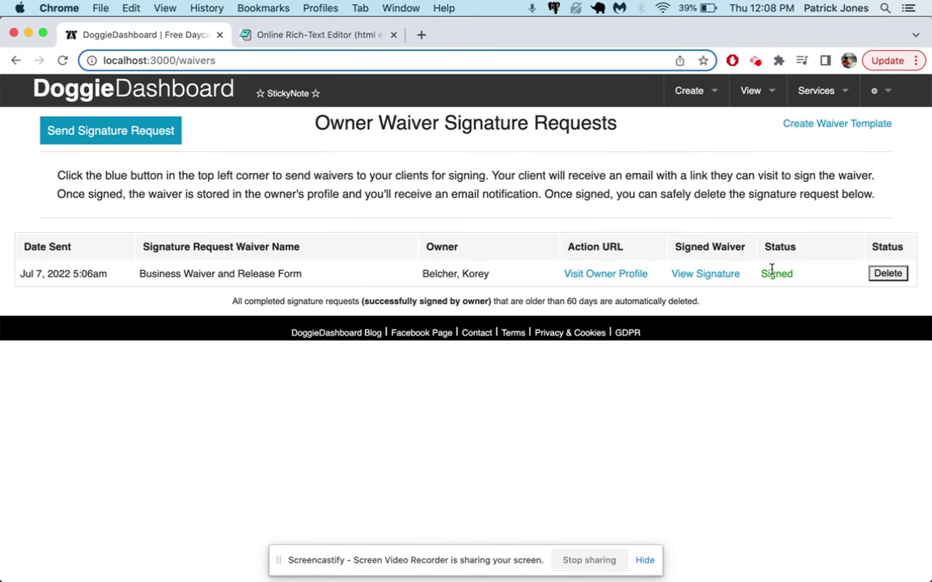
# Check the signed Business Waiver and Release Form PDF in the owner's profile, then return to the requests page.
pyautogui.keyDown('super'); pyautogui.click(622, 274); pyautogui.keyUp('super')
pyautogui.click(285, 37)
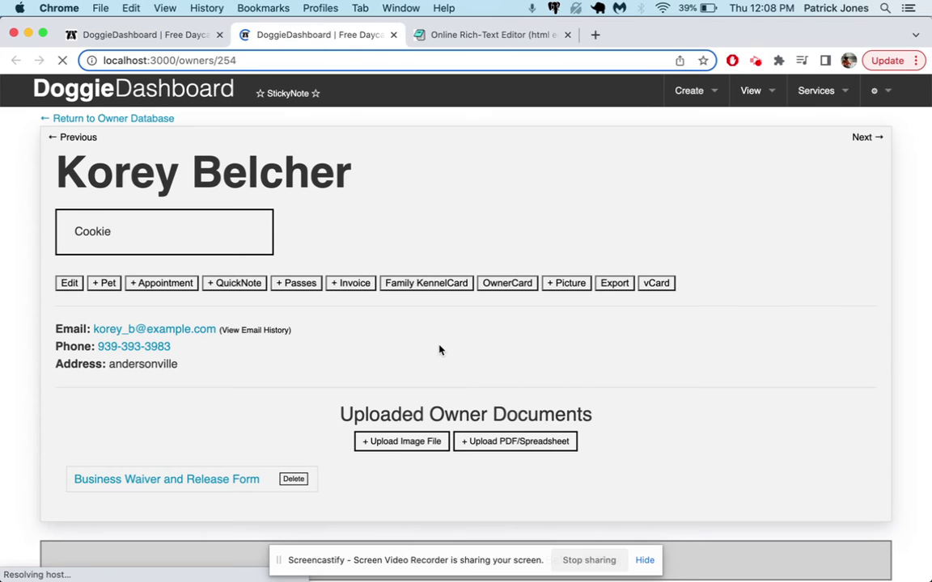
pyautogui.scroll(-2, 253, 359)
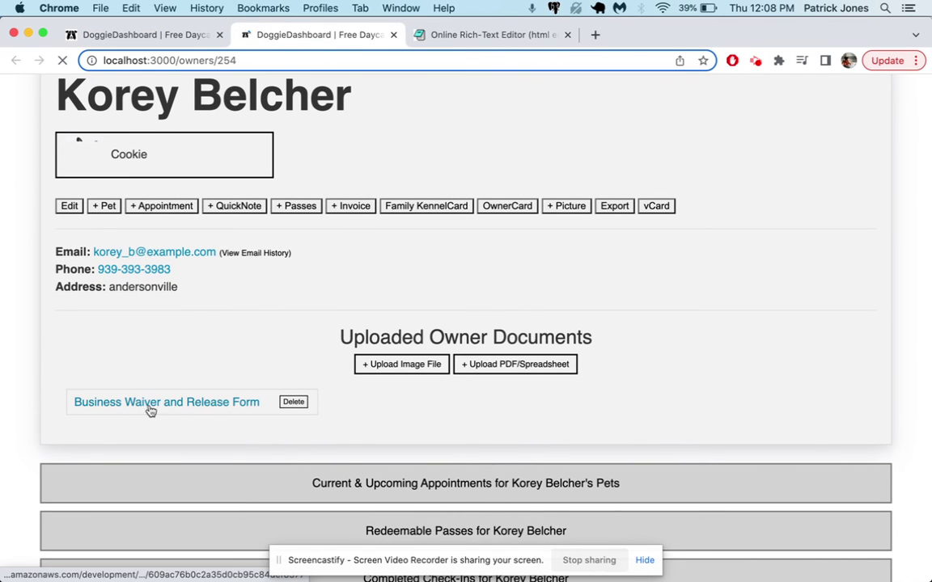
pyautogui.click(208, 406)
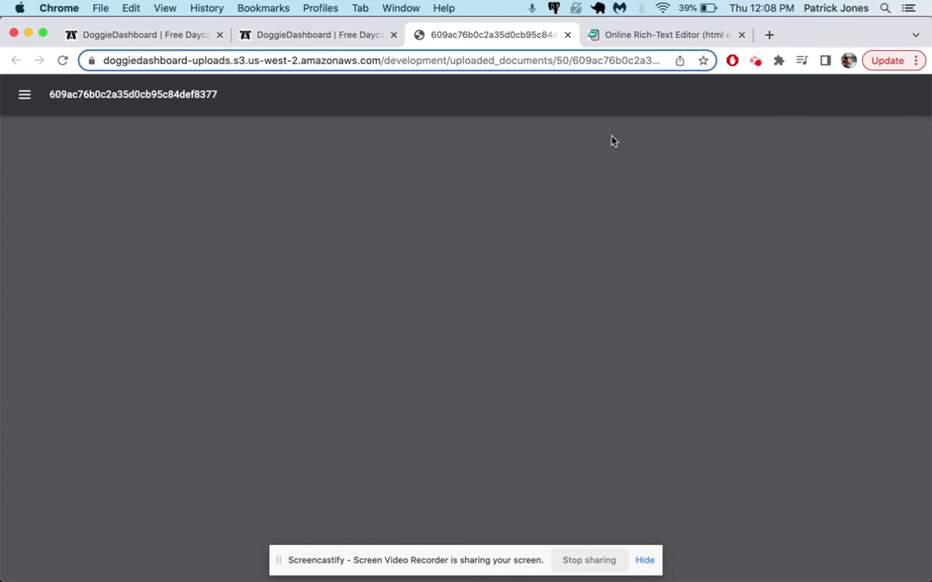
pyautogui.scroll(-10, 451, 326)
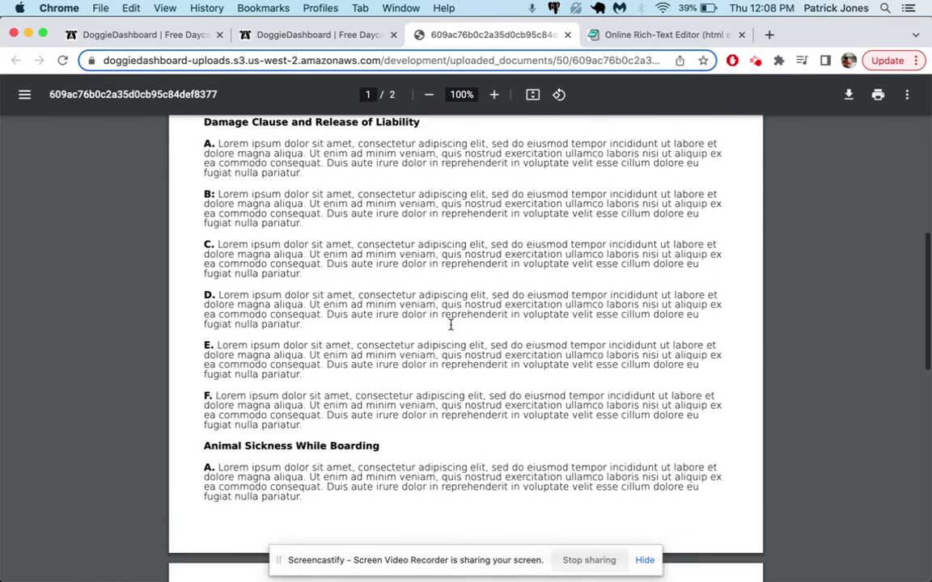
pyautogui.scroll(-3, 450, 325)
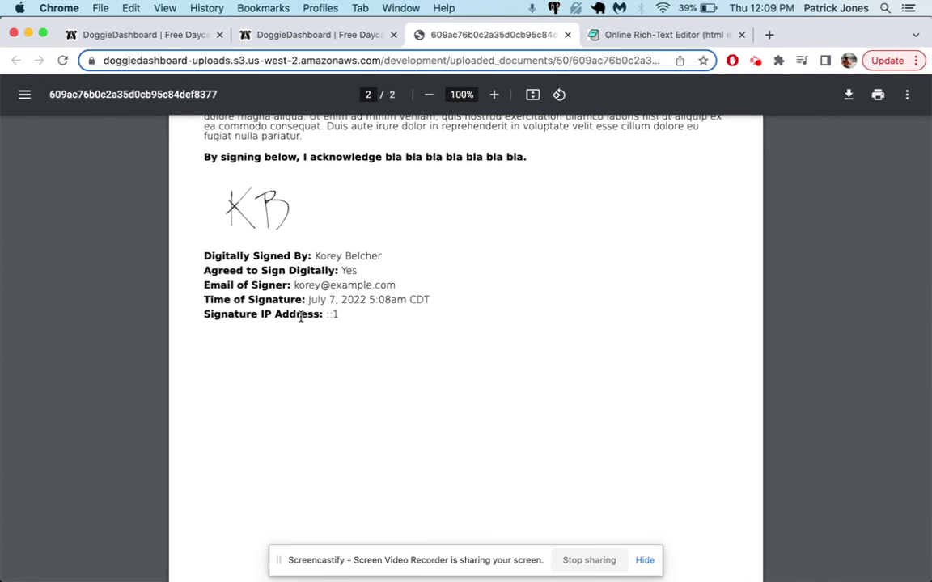
pyautogui.scroll(15, 307, 313)
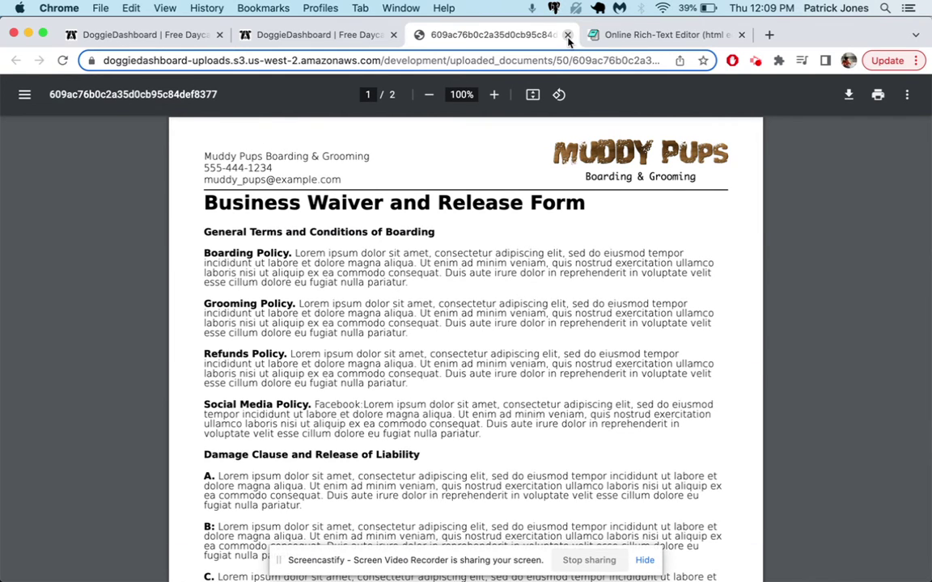
pyautogui.click(311, 36)
pyautogui.click(155, 37)
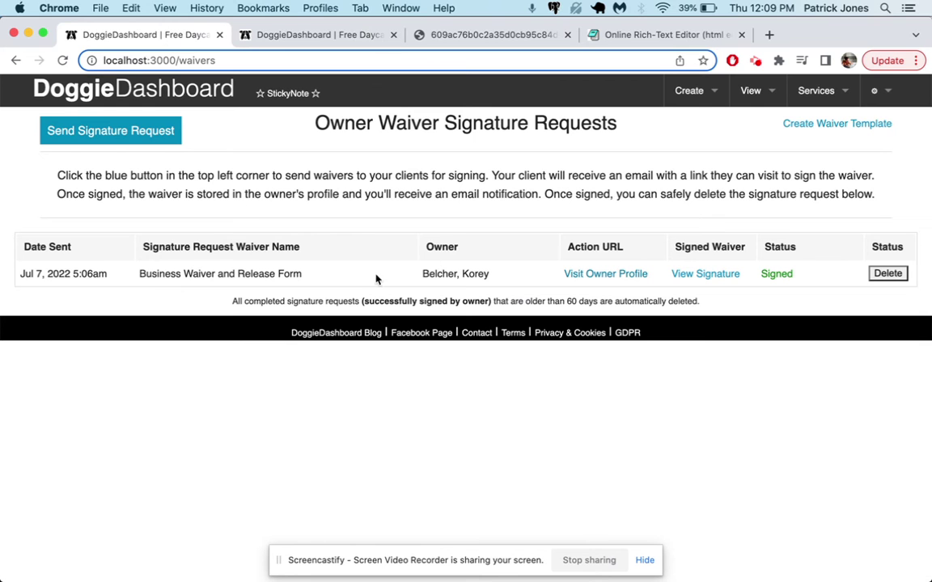
# Delete the signed waiver's signature request and reload the owner's profile page.
pyautogui.click(887, 274)
pyautogui.click(598, 200)
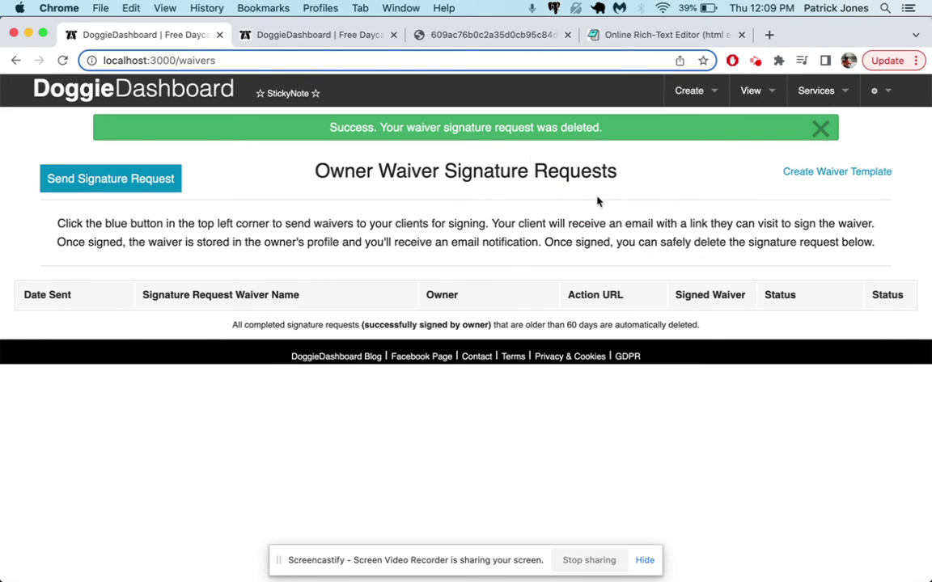
pyautogui.click(351, 36)
pyautogui.press('super+r')
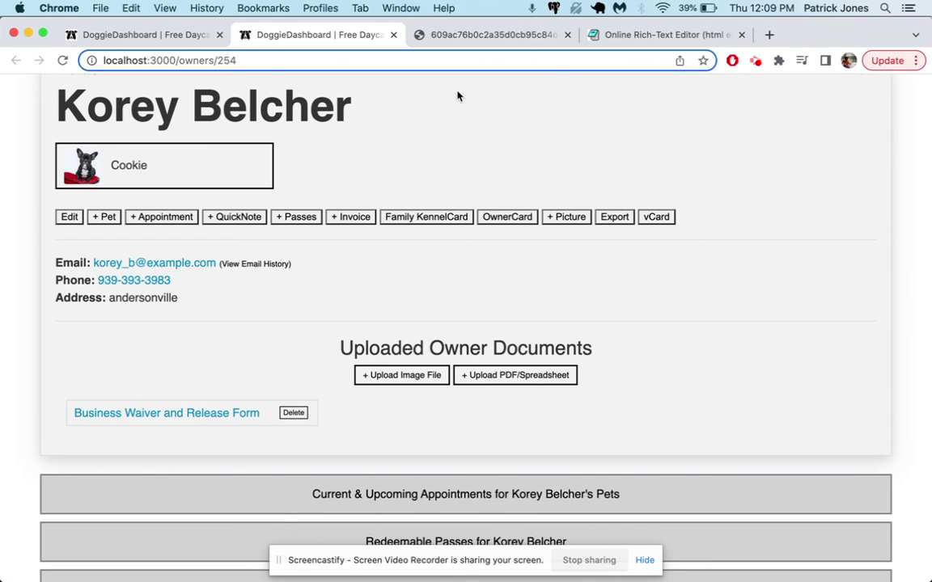
# Close the signed waiver PDF and rich-text editor pages, and dismiss the deletion success message.
pyautogui.click(499, 40)
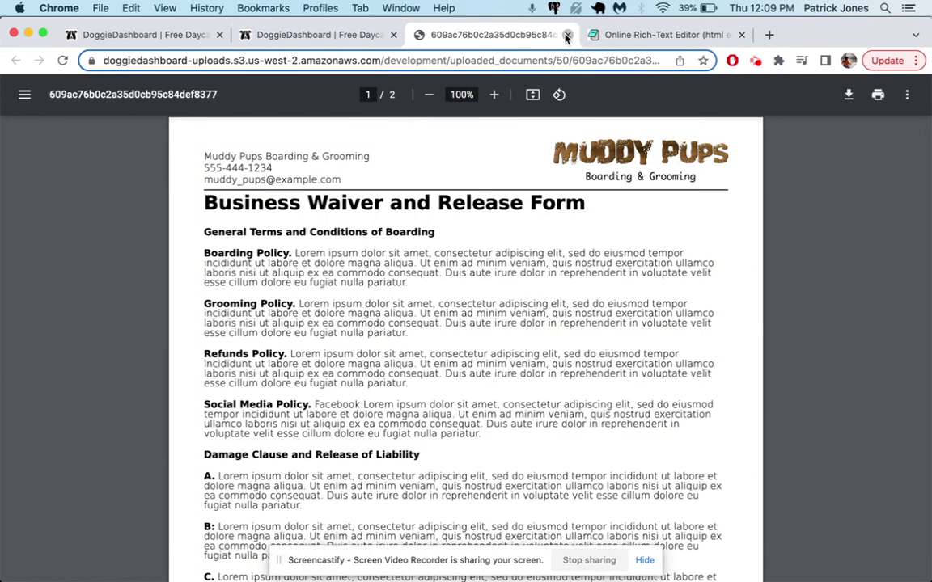
pyautogui.click(567, 34)
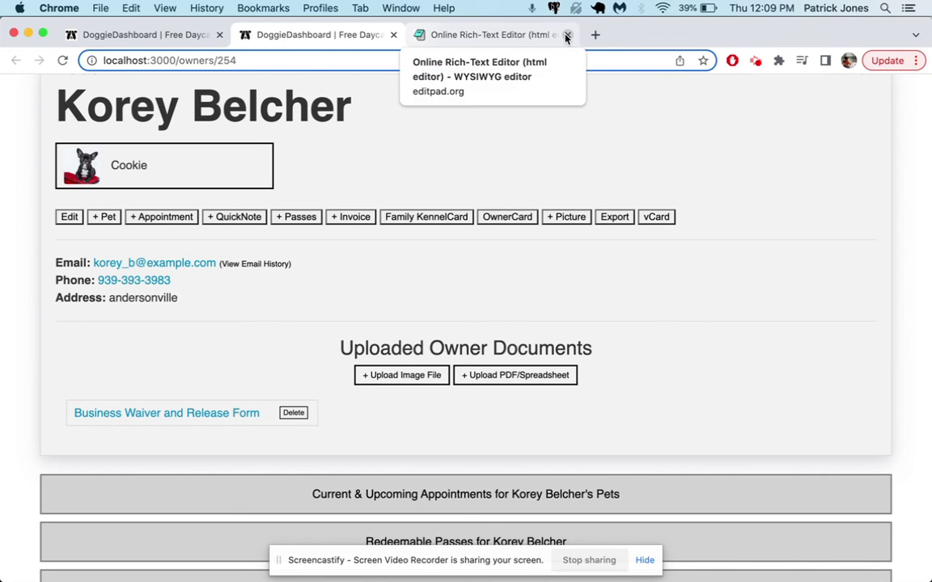
pyautogui.click(566, 35)
pyautogui.click(201, 42)
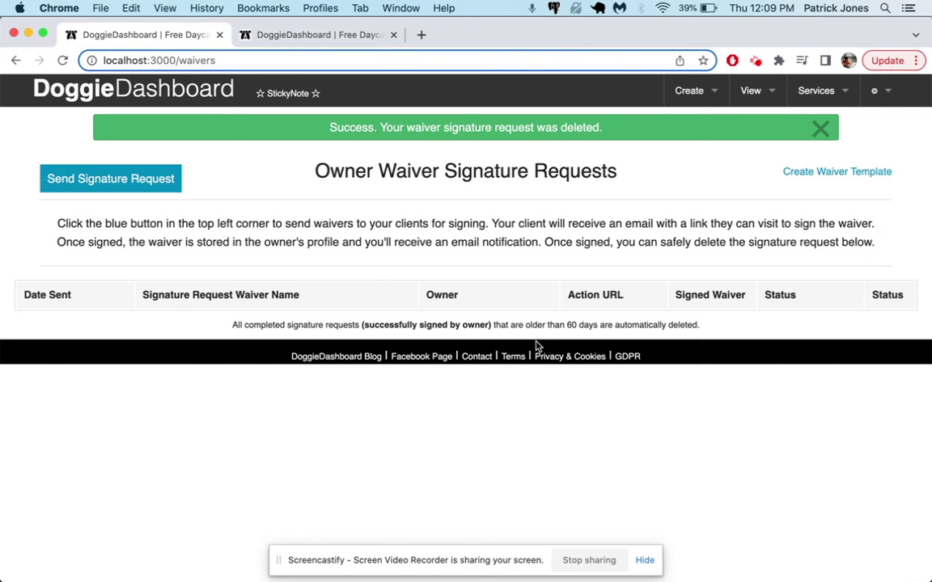
pyautogui.click(821, 128)
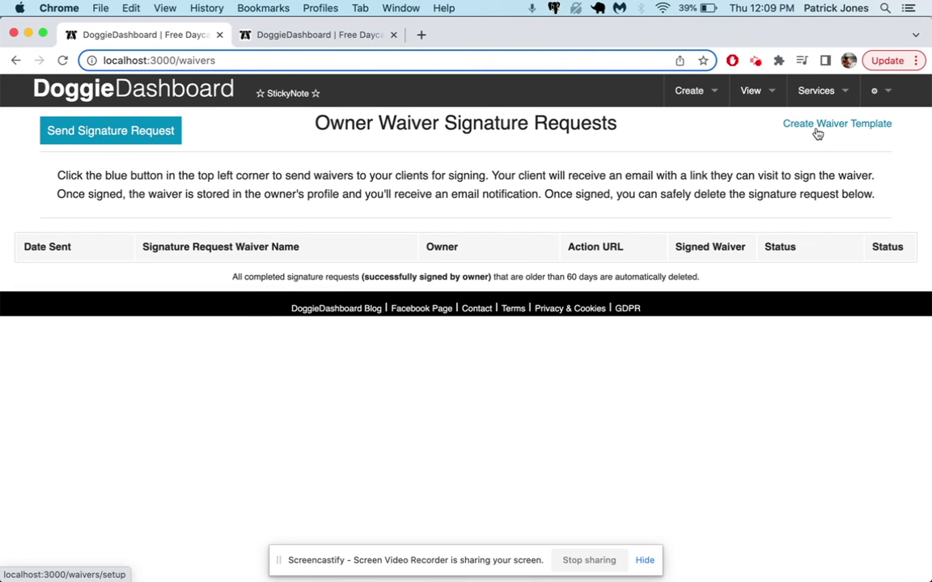
# Open the waiver template setup page and select the <b> and </b> tags in Waiver #1's body.
pyautogui.click(816, 128)
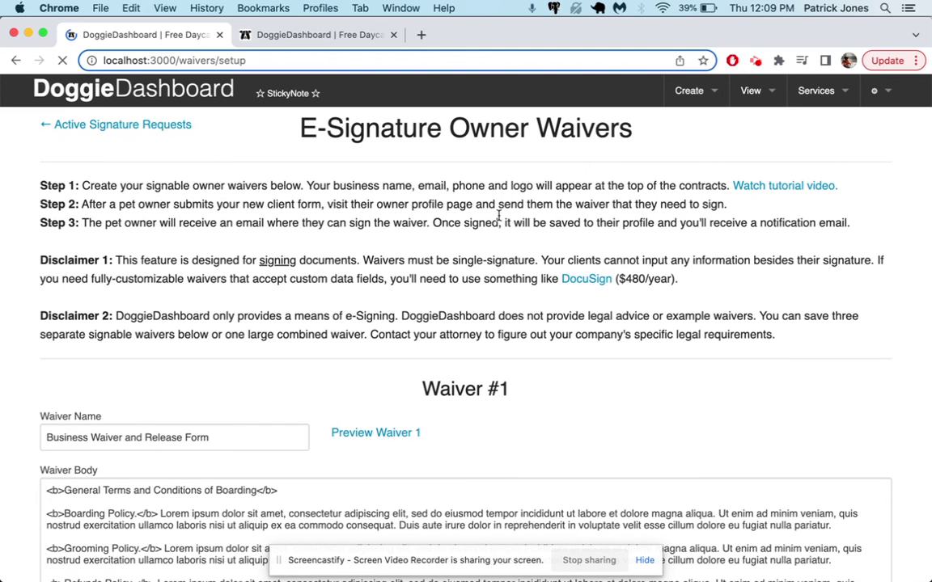
pyautogui.scroll(-3, 443, 298)
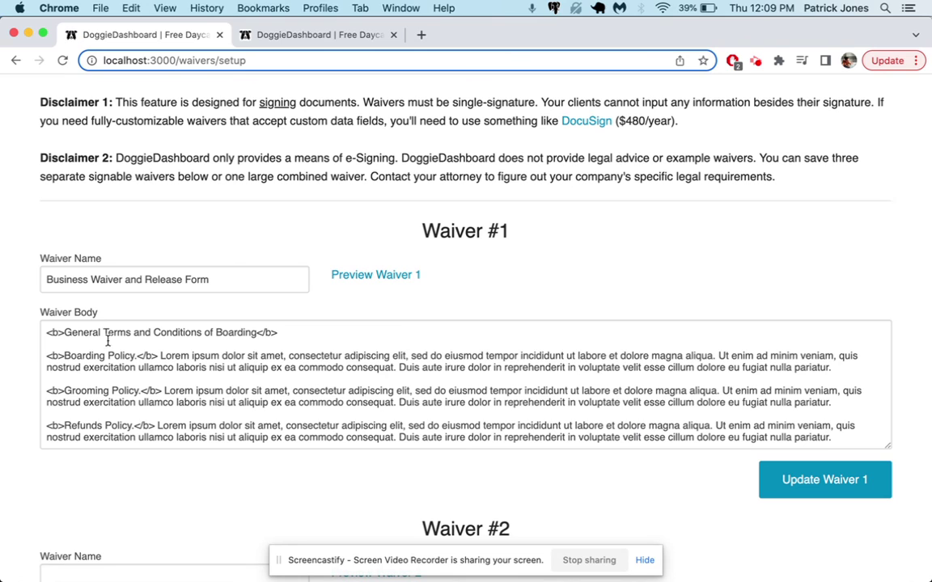
pyautogui.moveTo(47, 332); pyautogui.dragTo(64, 335)
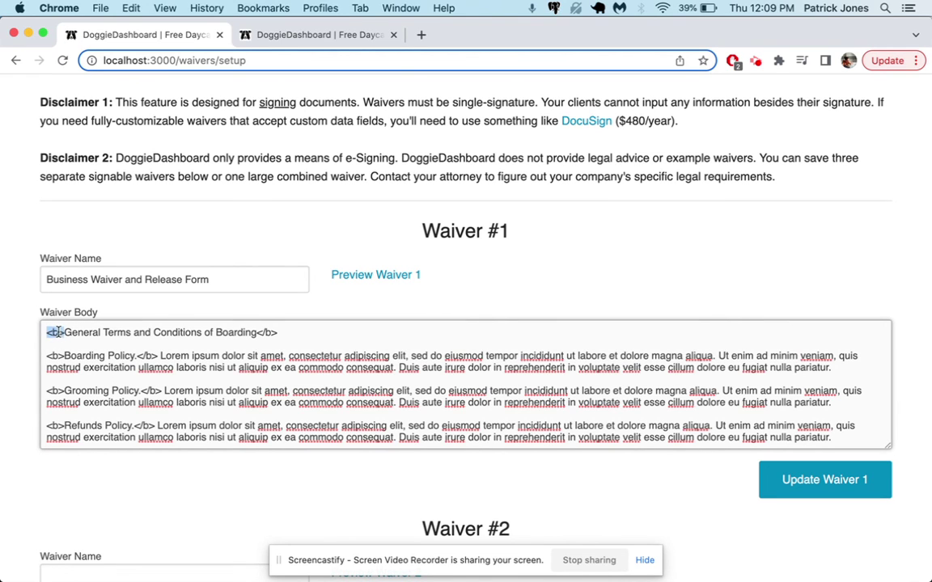
pyautogui.moveTo(279, 334); pyautogui.dragTo(261, 335)
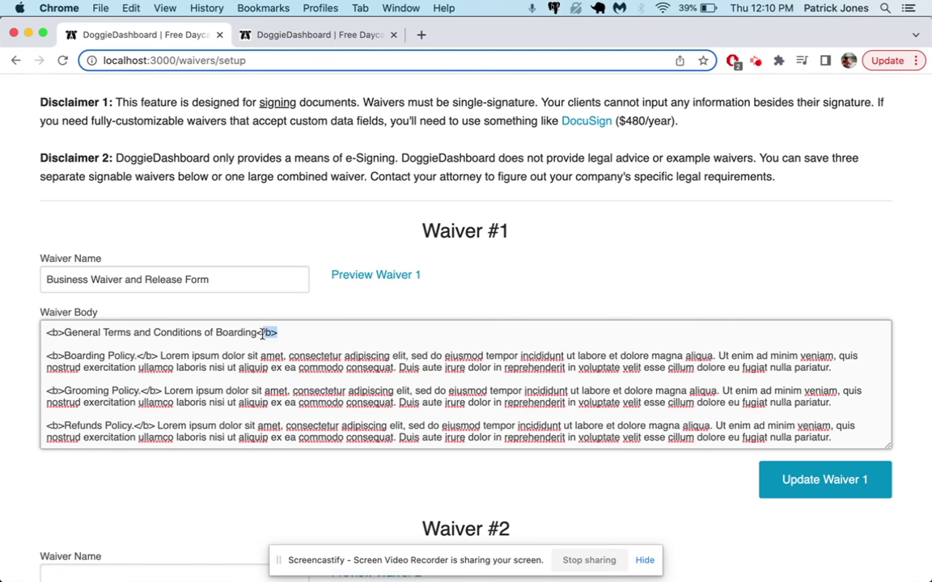